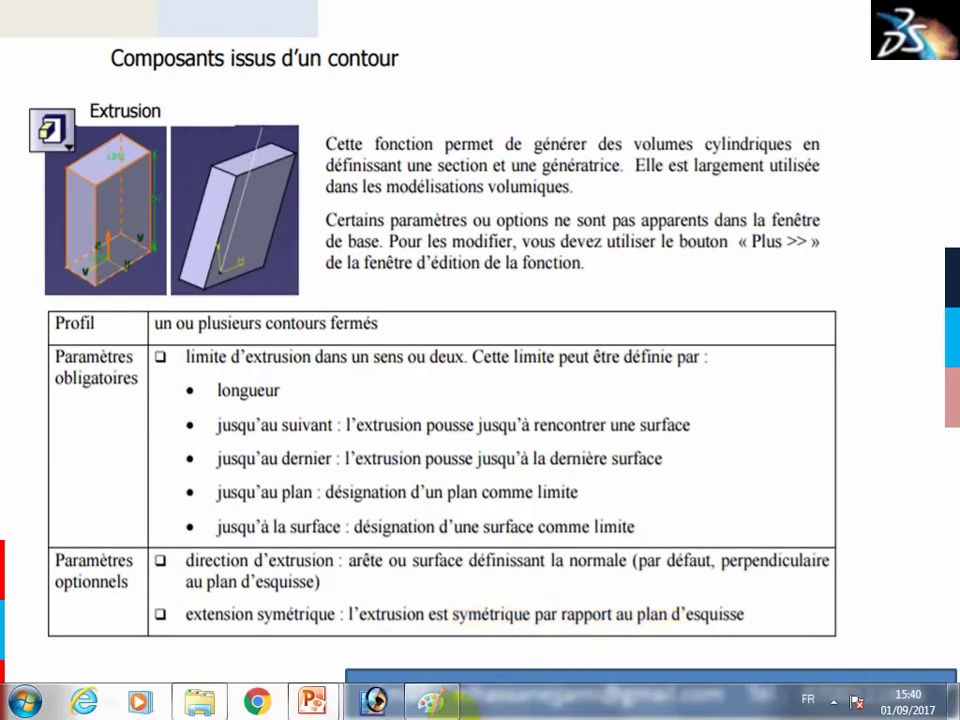
Step: Launch CATIA V5R20 and dismiss the environment restore notice
{"action": "left_click", "coordinate": [25, 700]}
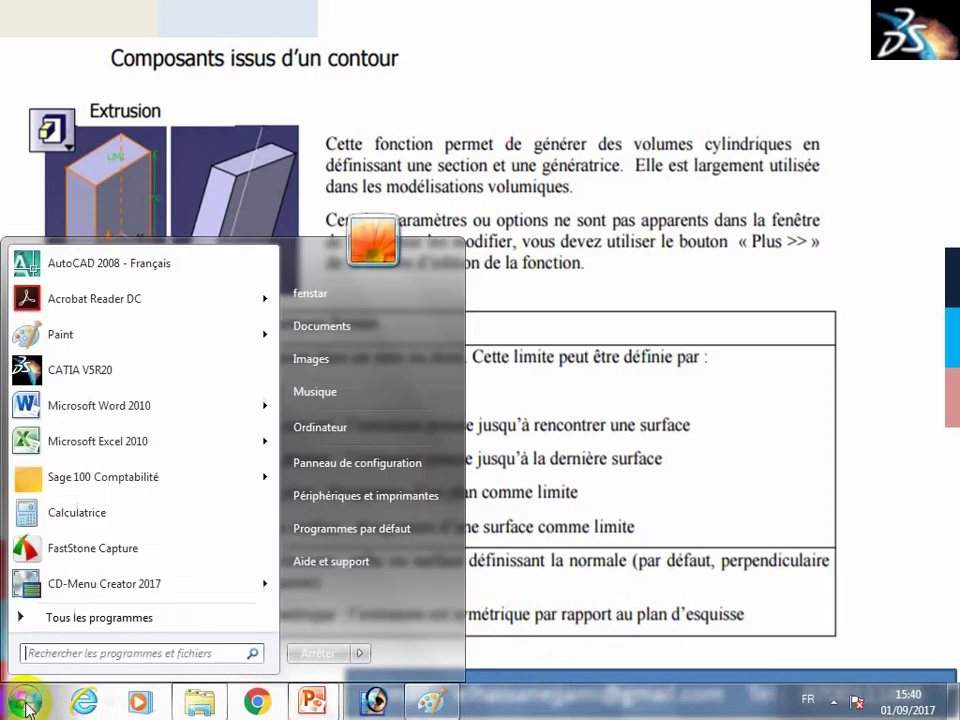
{"action": "left_click", "coordinate": [128, 373]}
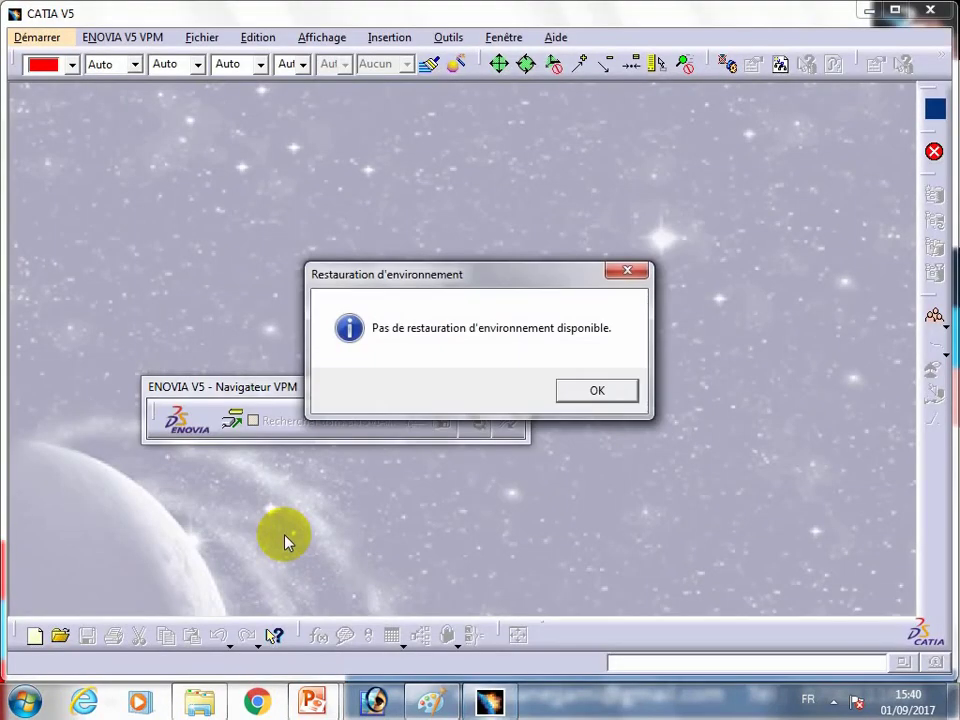
{"action": "left_click", "coordinate": [590, 389]}
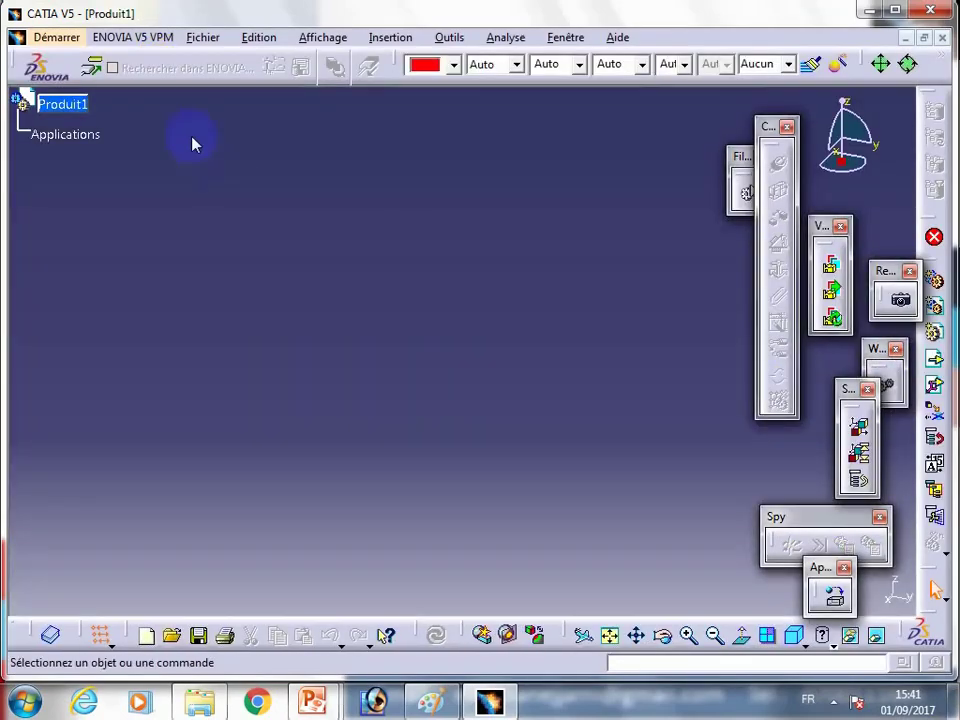
Step: Create a new Part Design part named 'rectngle'
{"action": "left_click", "coordinate": [52, 47]}
{"action": "mouse_move", "coordinate": [110, 82]}
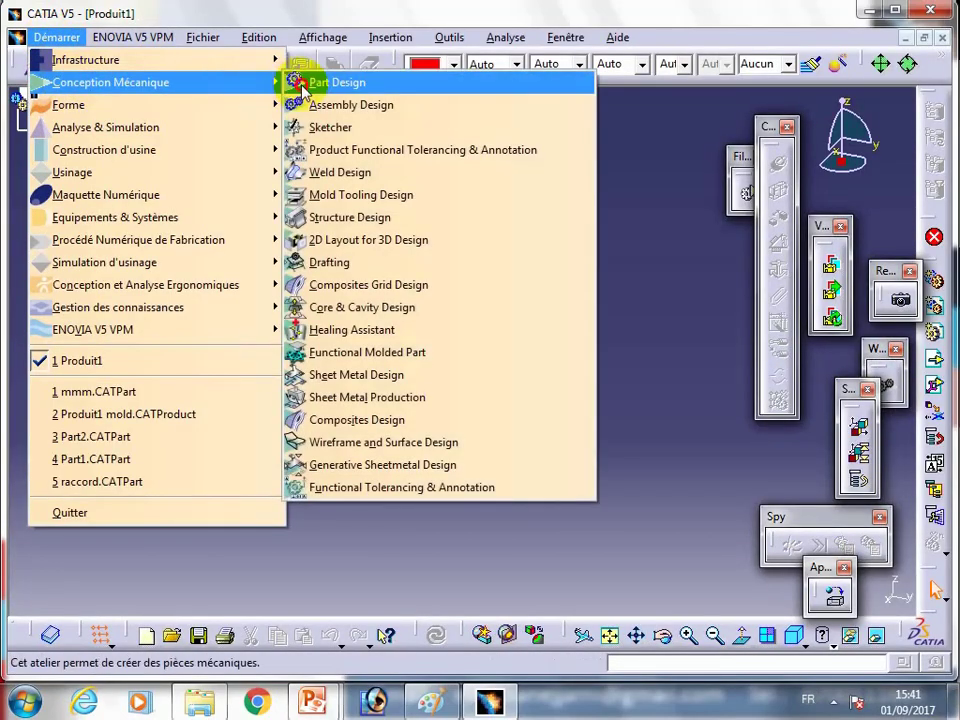
{"action": "left_click", "coordinate": [295, 82]}
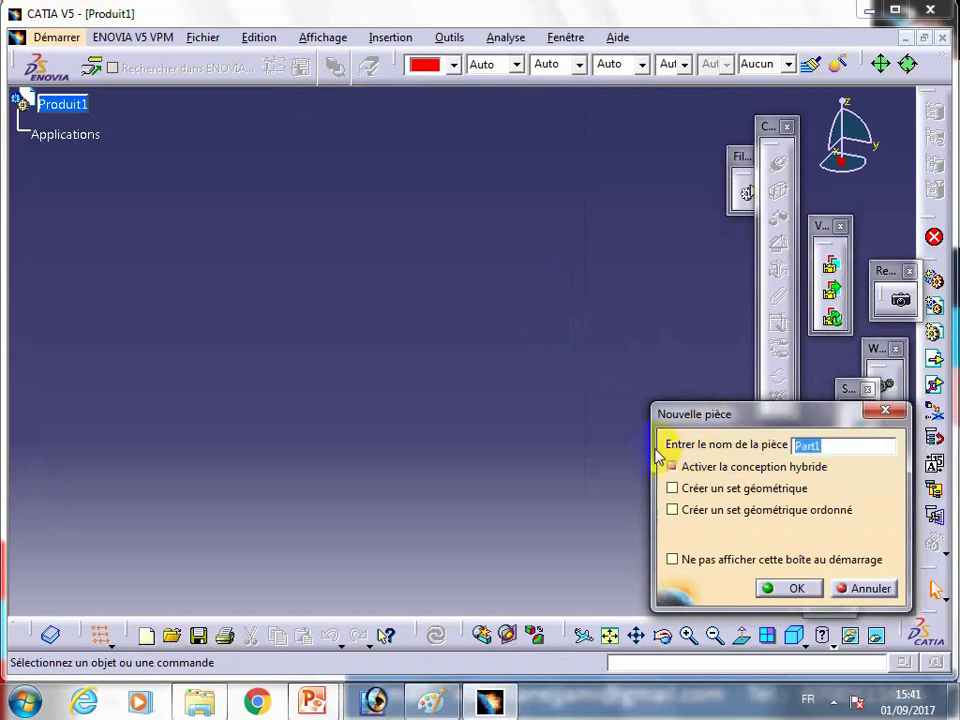
{"action": "type", "text": "rectngle"}
{"action": "left_click", "coordinate": [789, 588]}
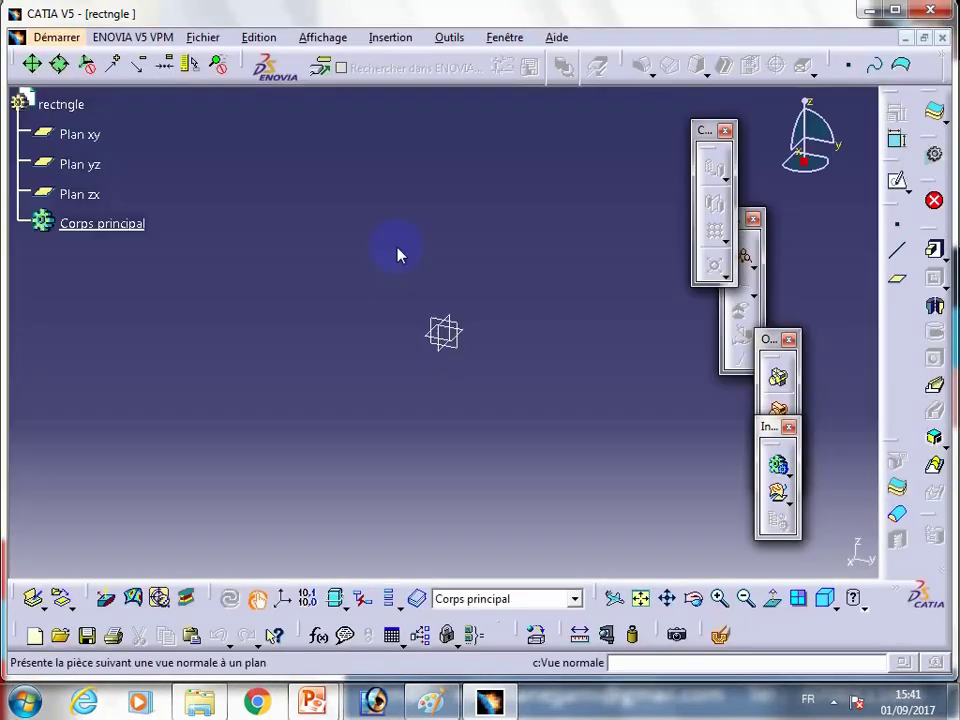
Step: Open a sketch on Plan xy and draw a rectangle starting at the origin
{"action": "left_click", "coordinate": [82, 134]}
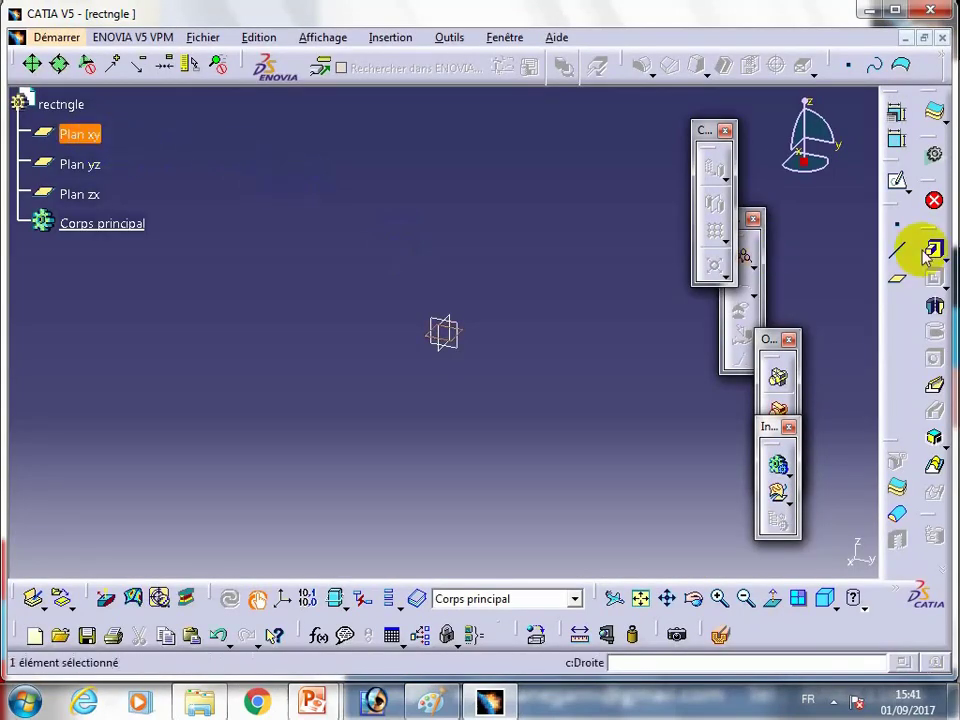
{"action": "left_click", "coordinate": [895, 186]}
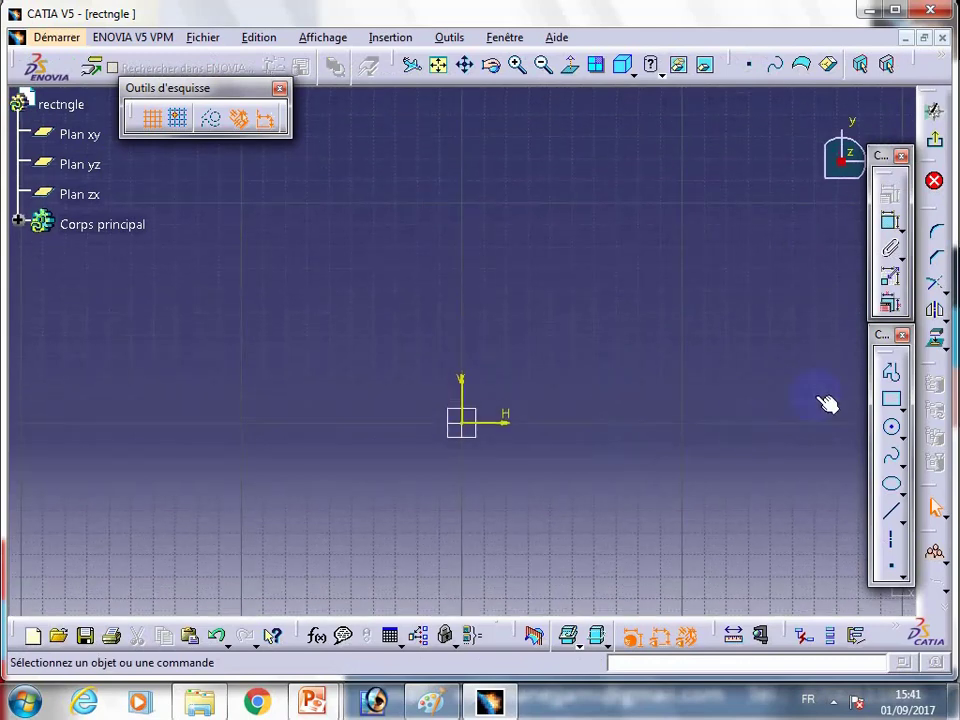
{"action": "left_click", "coordinate": [891, 399]}
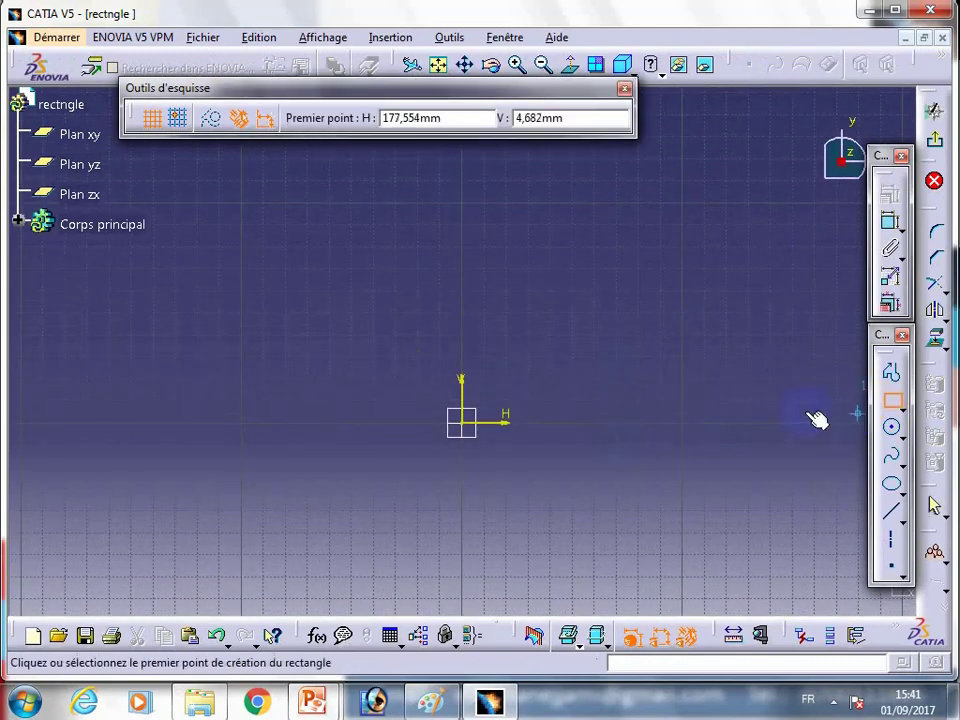
{"action": "left_click", "coordinate": [461, 422]}
{"action": "left_click", "coordinate": [708, 302]}
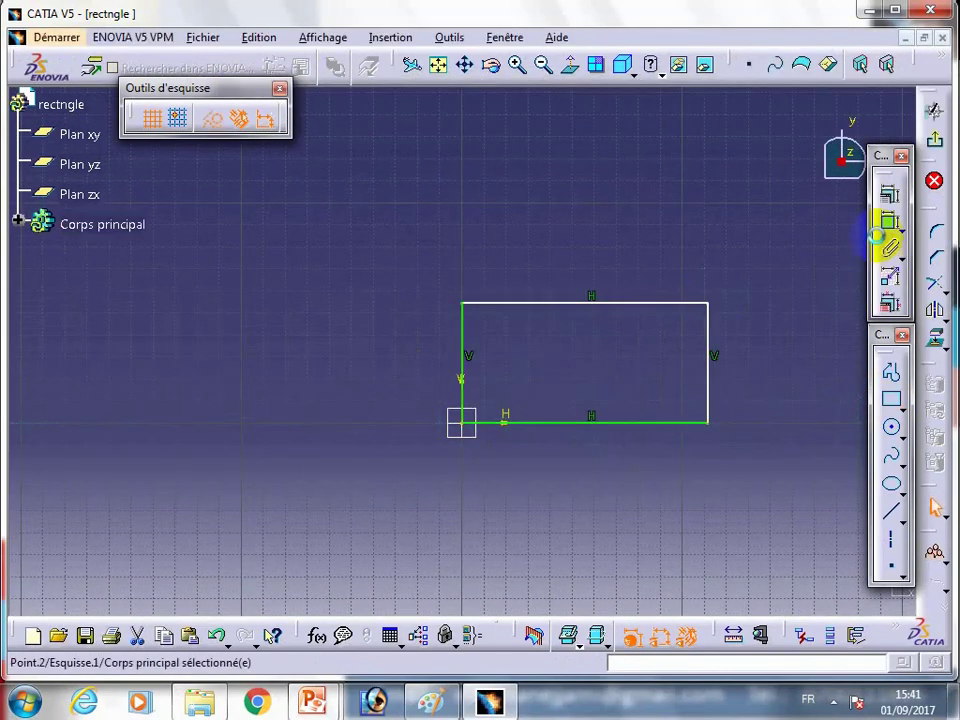
Step: Dimension the rectangle to 50 mm height and 100 mm width, then exit the sketcher
{"action": "left_click", "coordinate": [886, 245]}
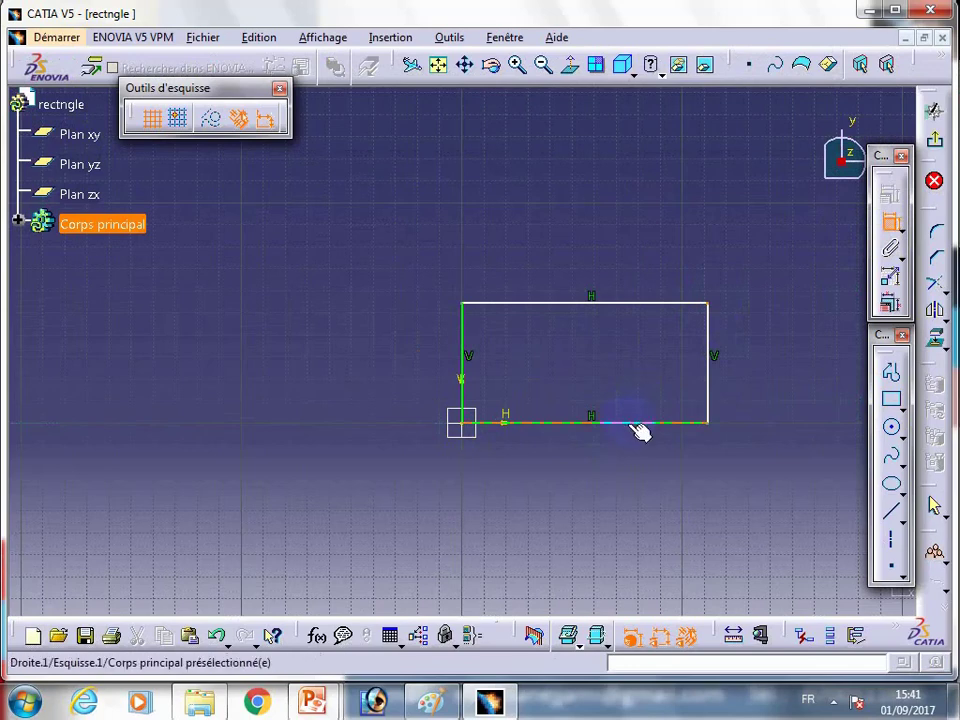
{"action": "left_click", "coordinate": [633, 422]}
{"action": "double_click", "coordinate": [624, 463]}
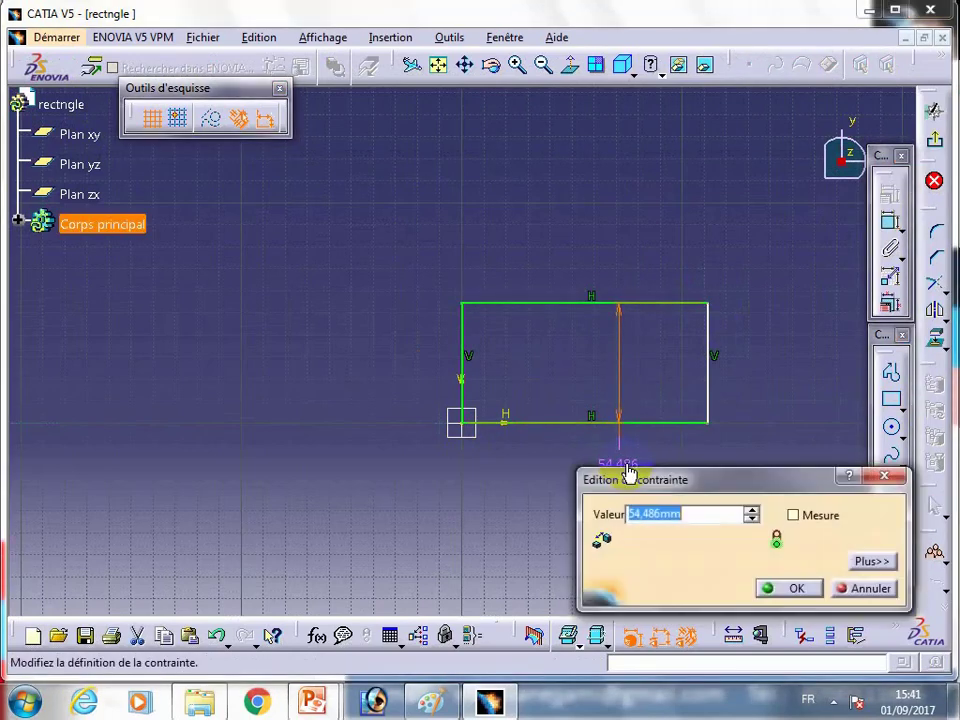
{"action": "type", "text": "50"}
{"action": "key", "text": "Return"}
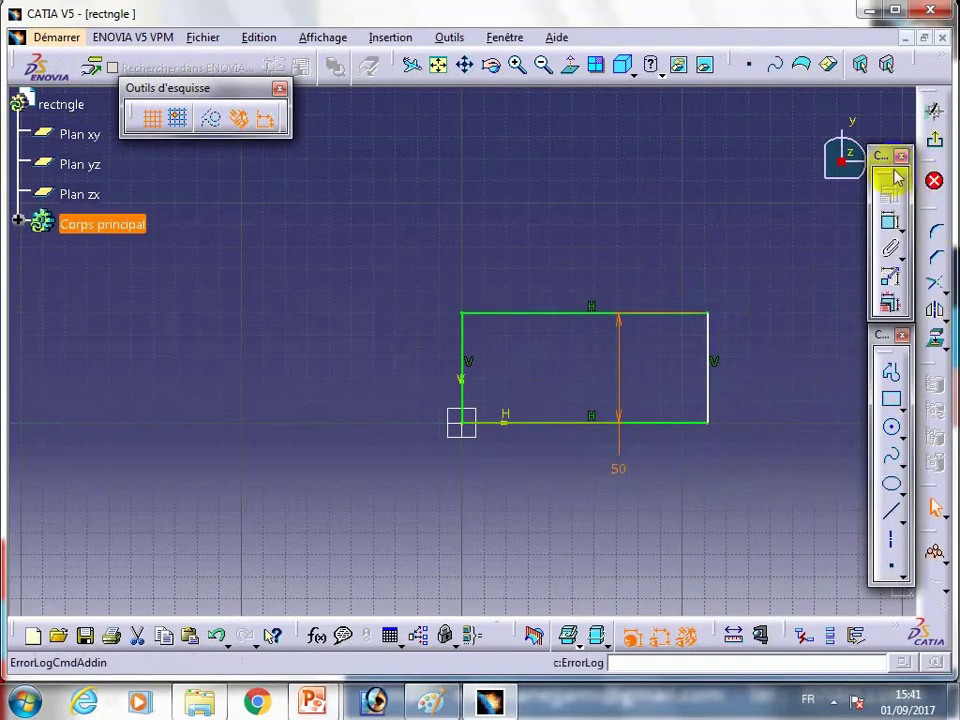
{"action": "left_click", "coordinate": [888, 222]}
{"action": "left_click", "coordinate": [670, 314]}
{"action": "left_click", "coordinate": [662, 258]}
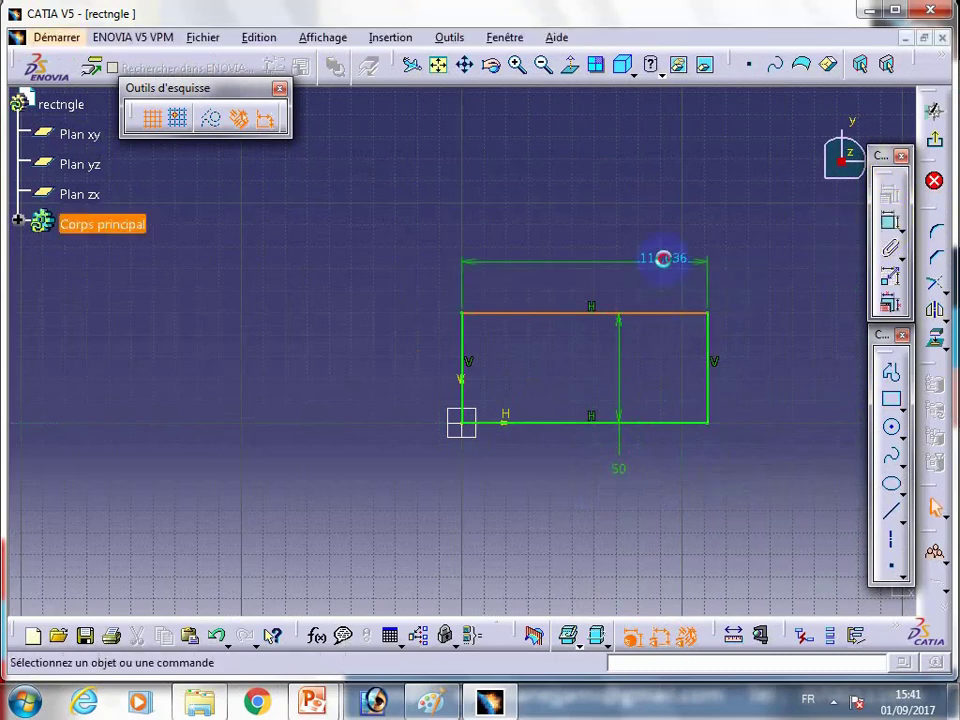
{"action": "double_click", "coordinate": [662, 258]}
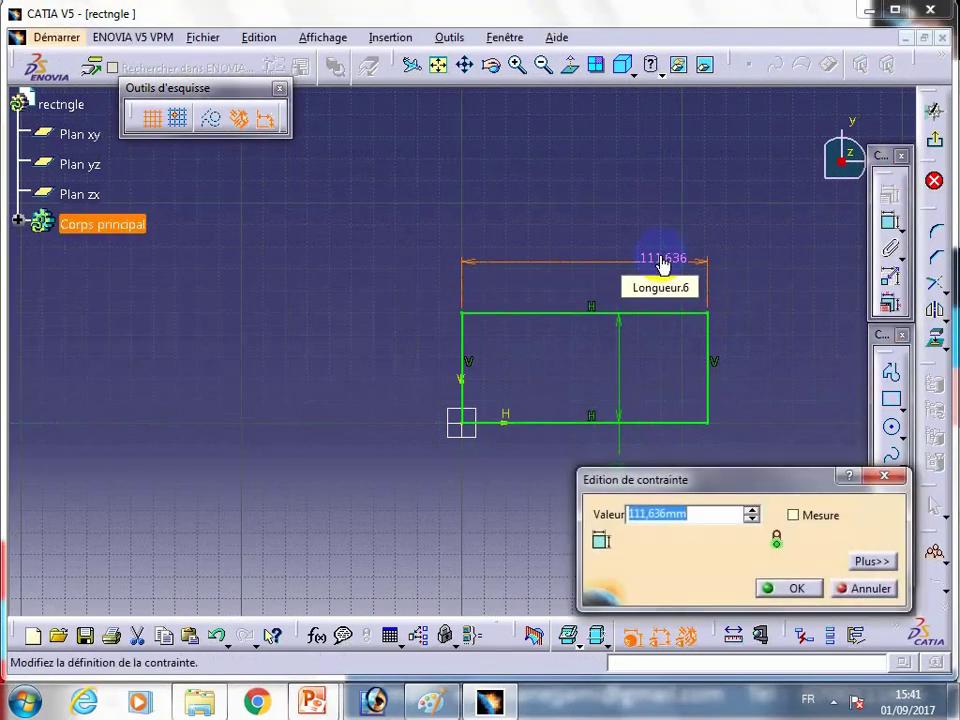
{"action": "type", "text": "0"}
{"action": "key", "text": "Return"}
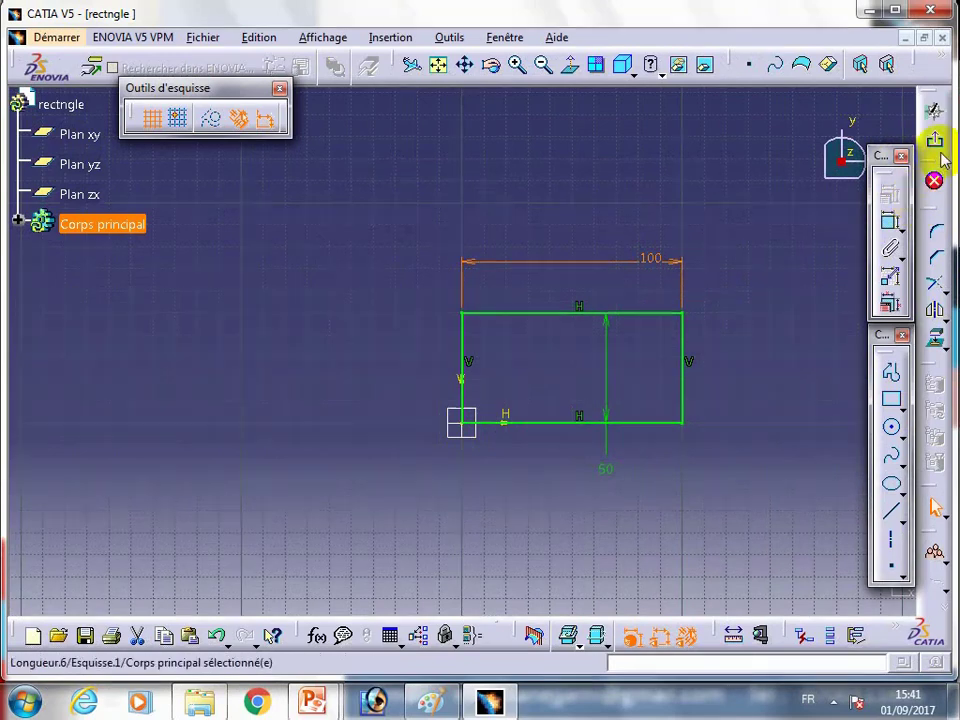
{"action": "left_click", "coordinate": [938, 146]}
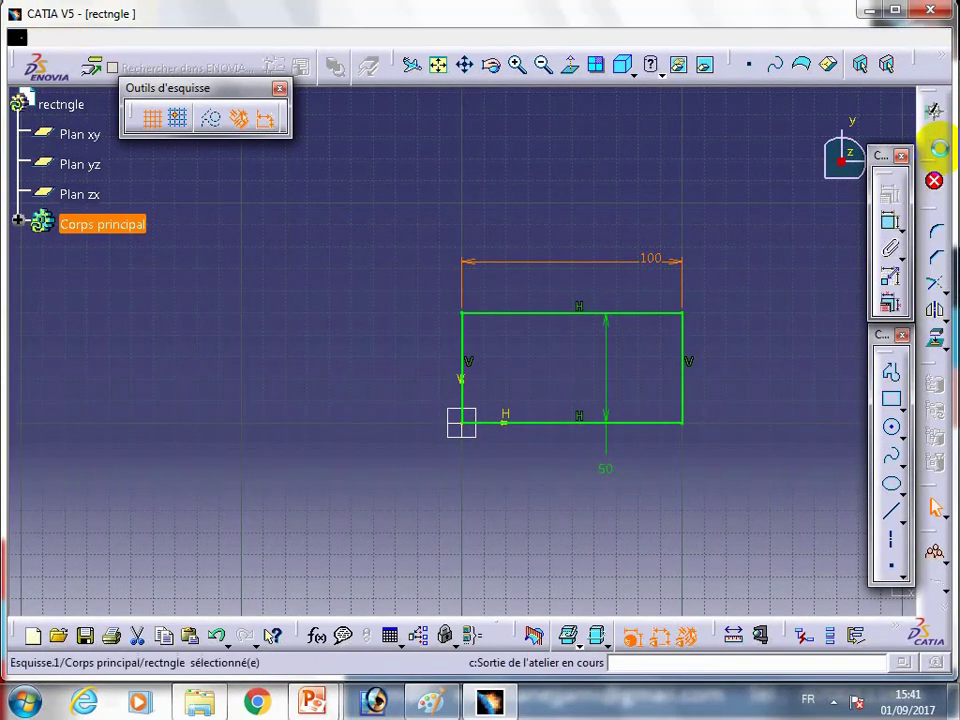
{"action": "left_click_drag", "start_coordinate": [932, 238], "coordinate": [615, 236]}
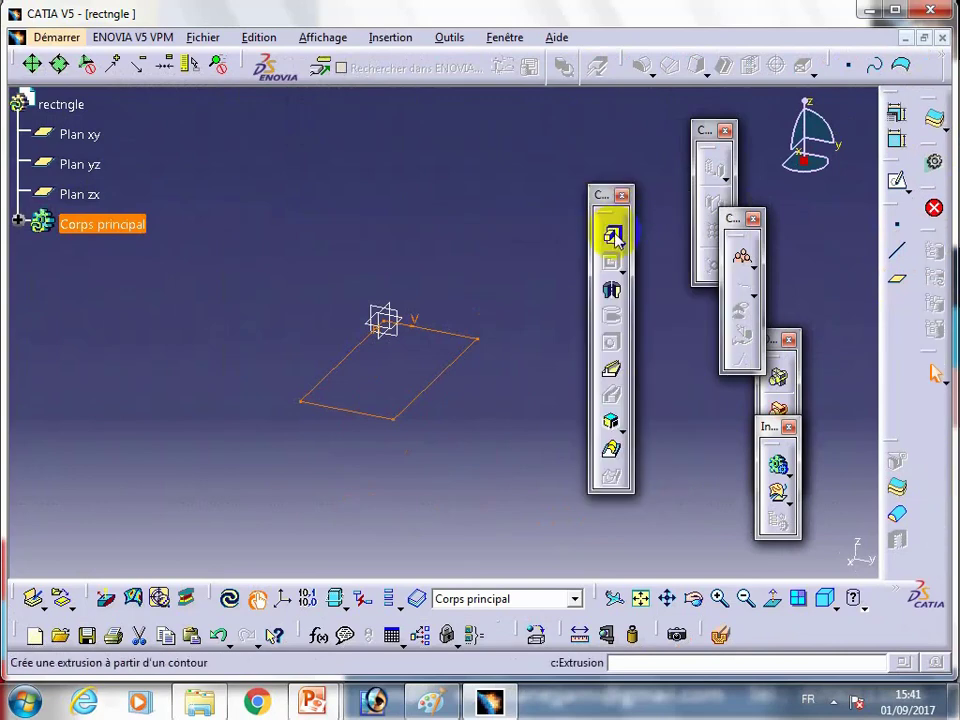
Step: Pad the sketch with a 20 mm Longueur limit, make it symmetric, and show the extra options
{"action": "left_click", "coordinate": [612, 236]}
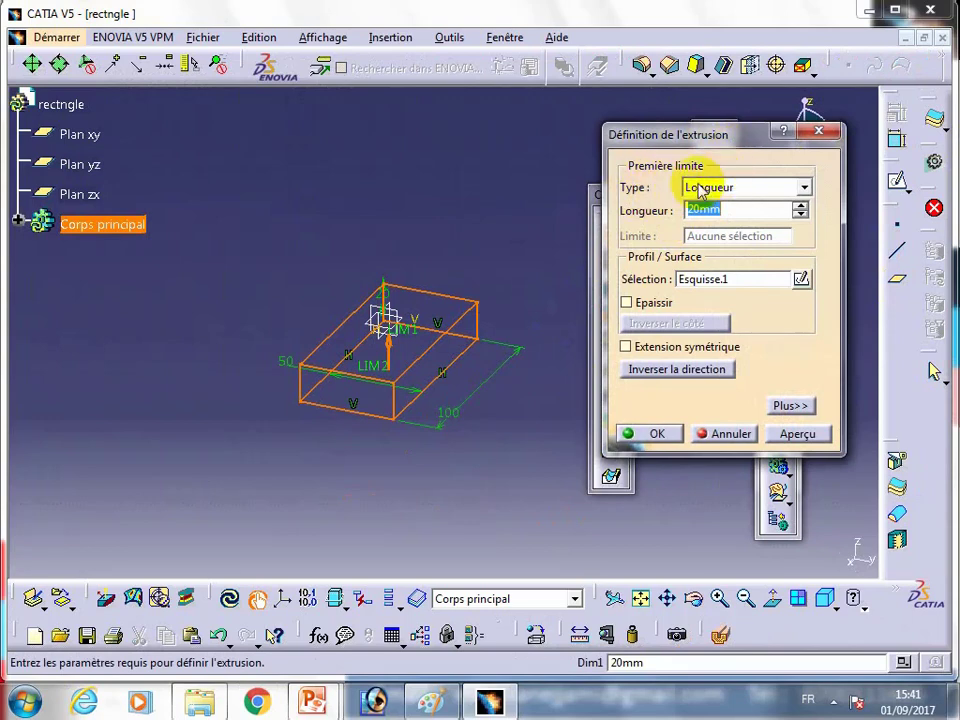
{"action": "left_click", "coordinate": [799, 188]}
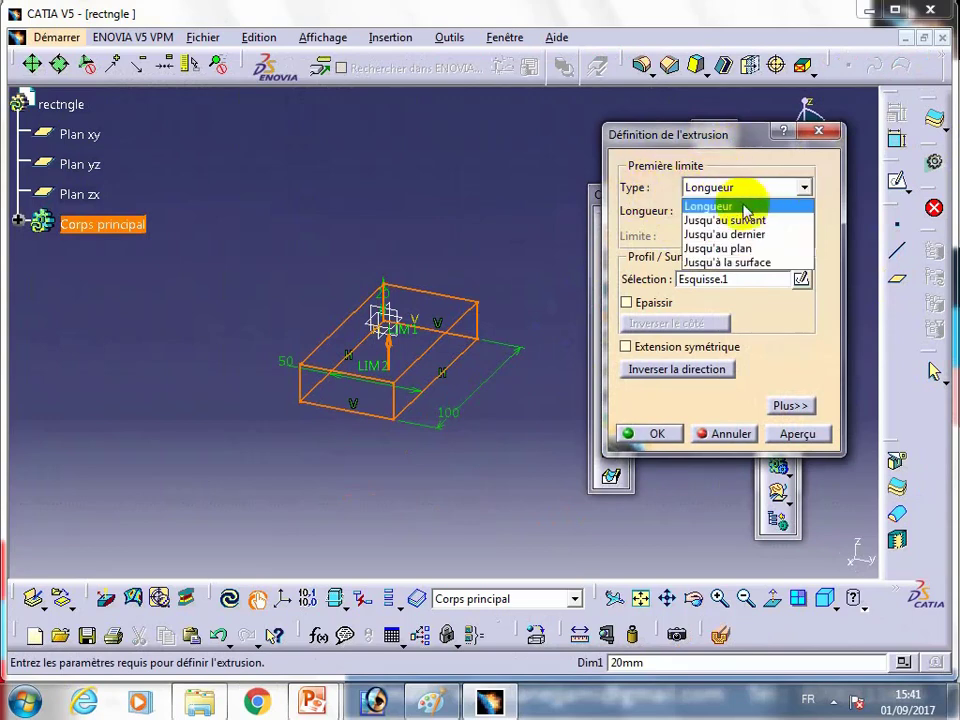
{"action": "left_click", "coordinate": [744, 206]}
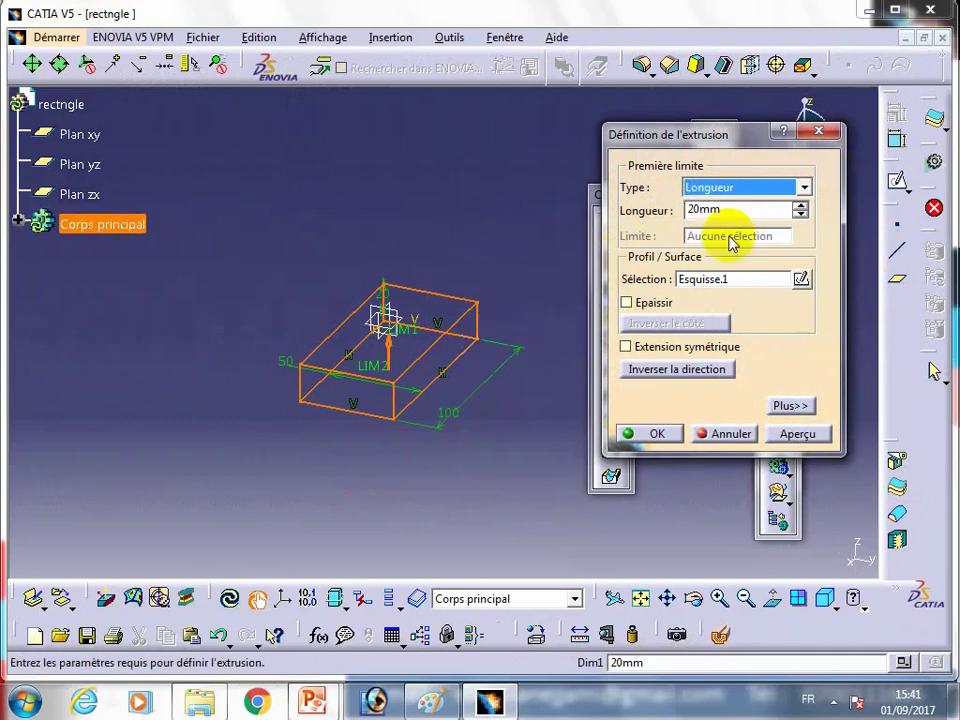
{"action": "left_click", "coordinate": [660, 370]}
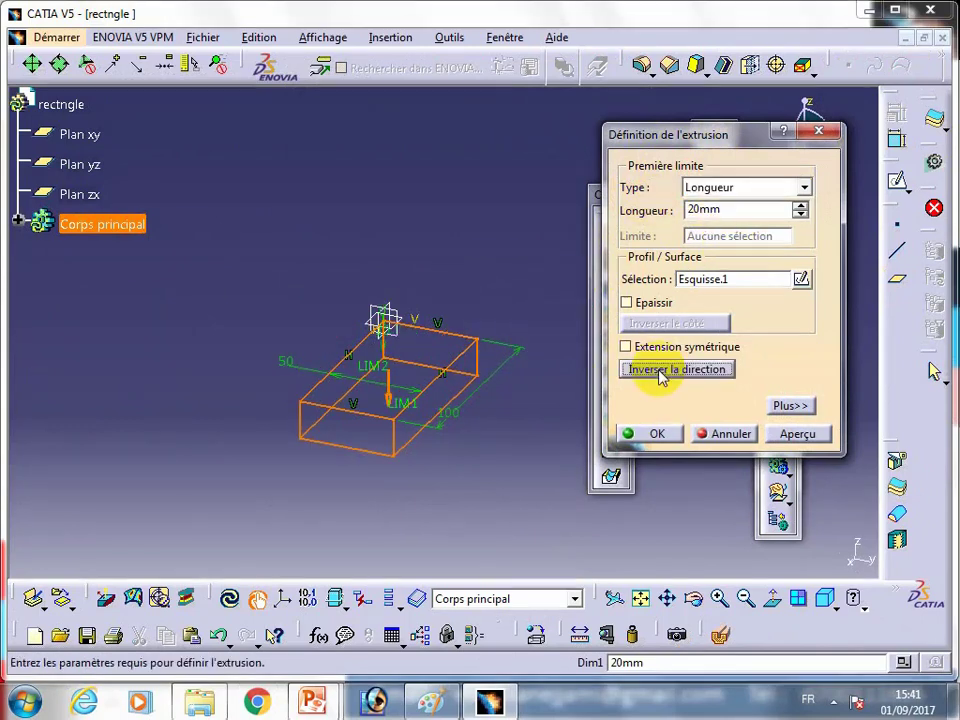
{"action": "left_click", "coordinate": [660, 370]}
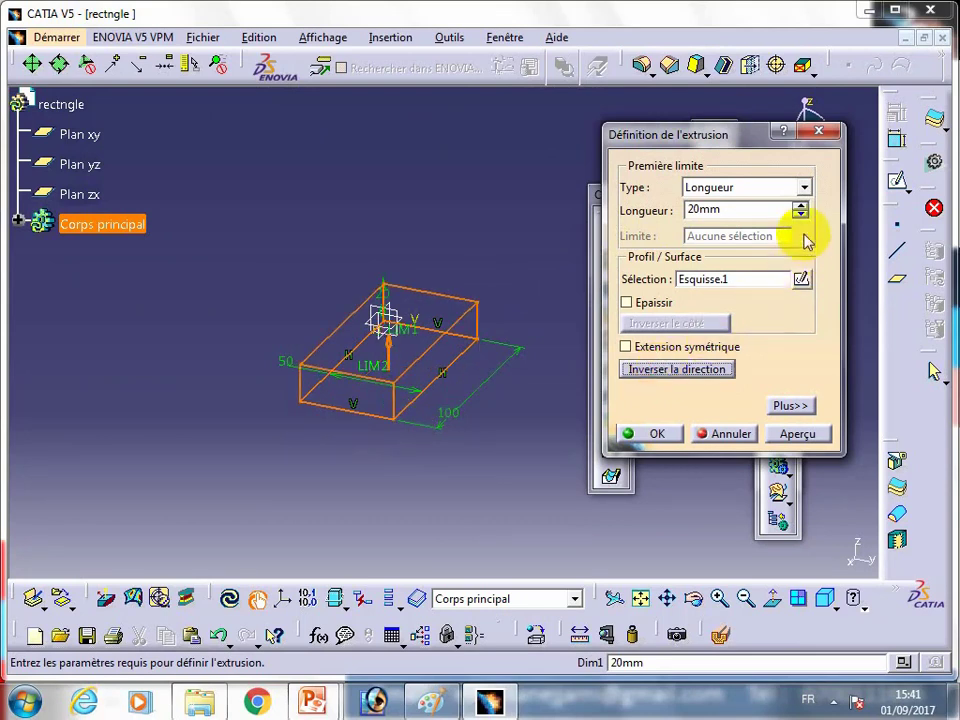
{"action": "left_click", "coordinate": [803, 188]}
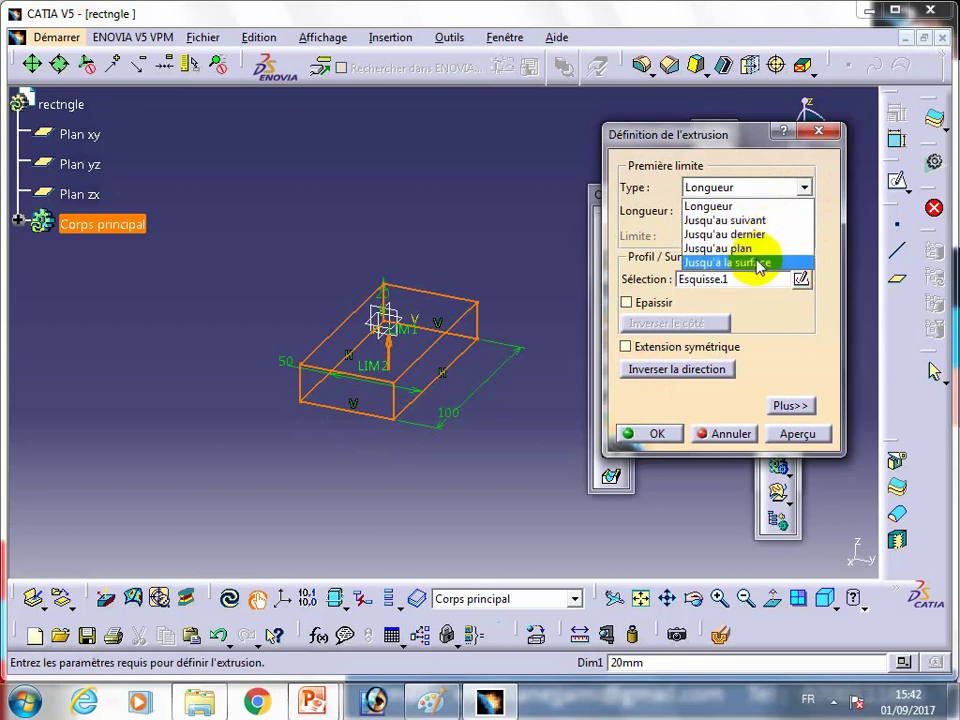
{"action": "left_click", "coordinate": [764, 325]}
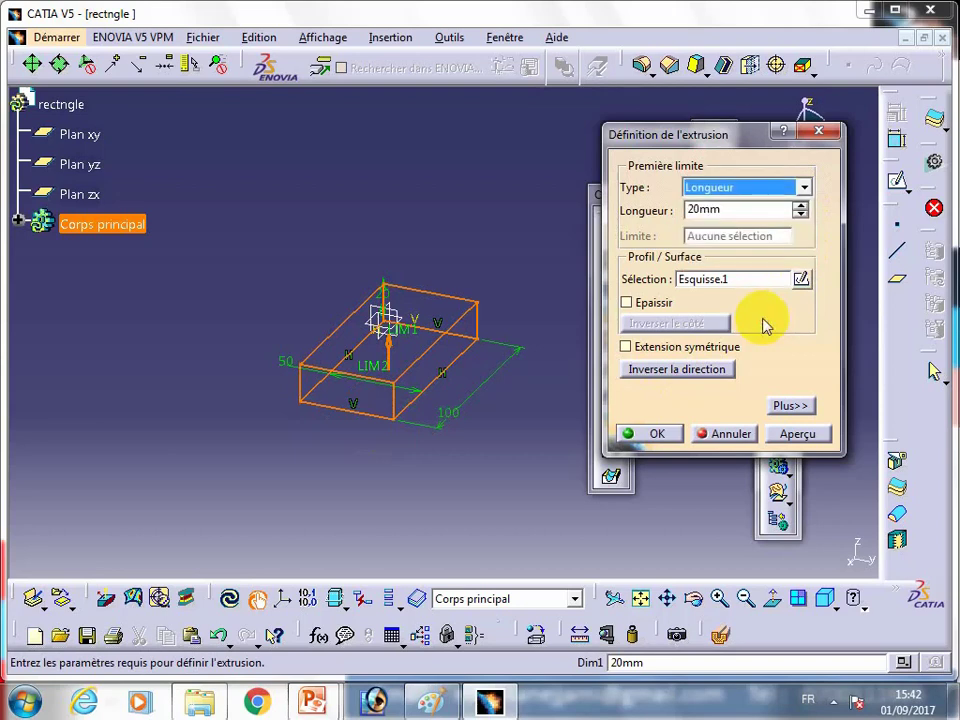
{"action": "left_click", "coordinate": [660, 353]}
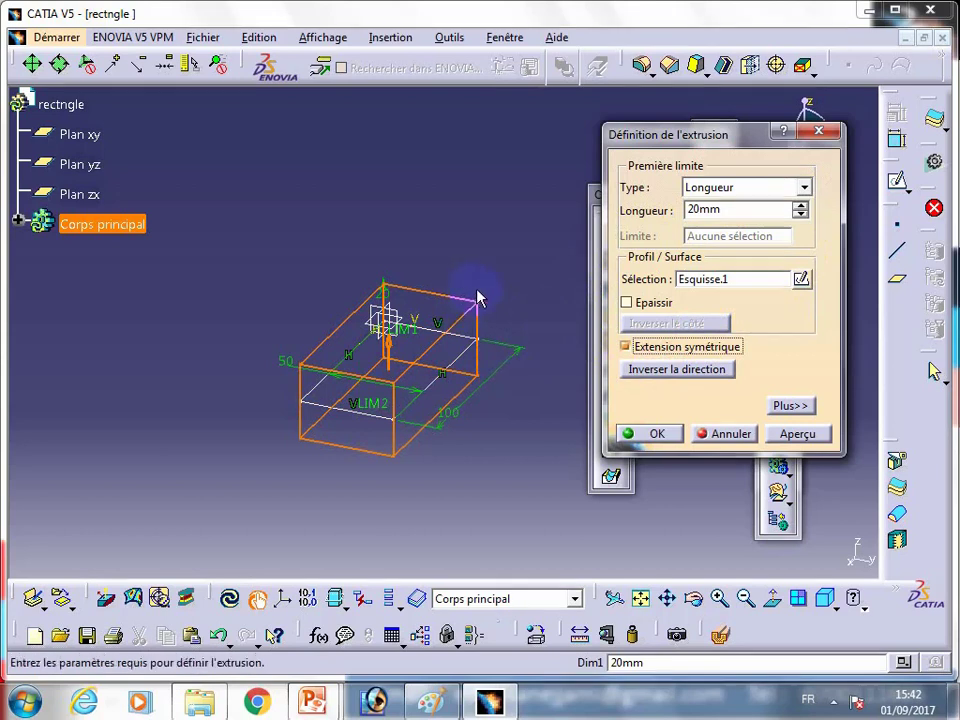
{"action": "left_click", "coordinate": [787, 407]}
{"action": "mouse_move", "coordinate": [638, 154]}
{"action": "left_mouse_down"}
{"action": "mouse_move", "coordinate": [754, 294]}
{"action": "mouse_move", "coordinate": [599, 180]}
{"action": "left_mouse_up"}
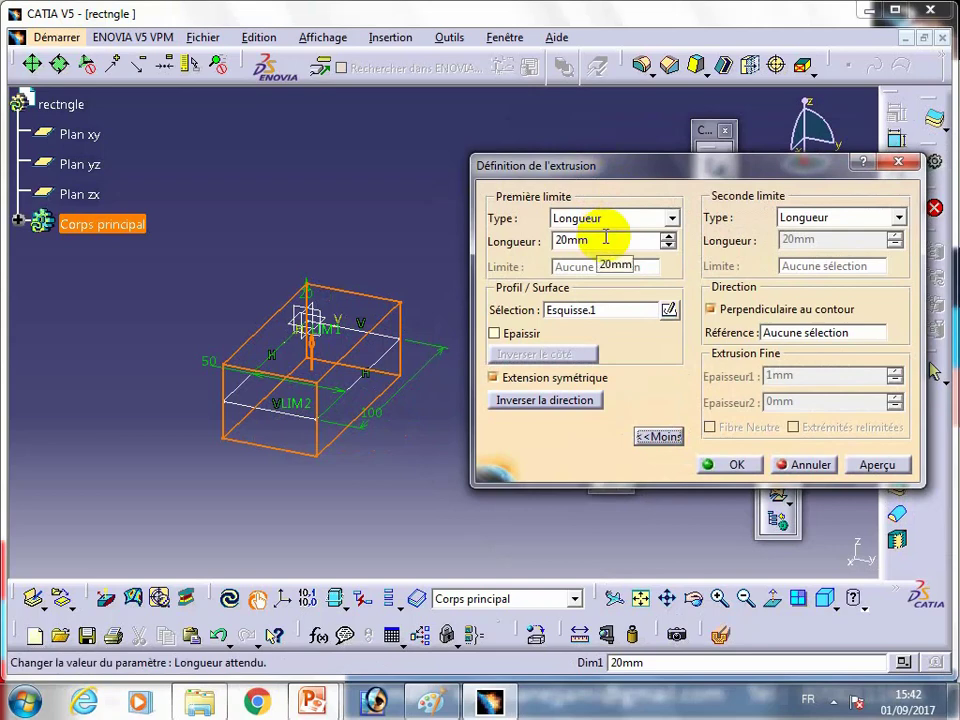
Step: Give the pad a 20 mm first limit and 50 mm second limit, preview, and confirm
{"action": "left_click_drag", "start_coordinate": [604, 238], "coordinate": [545, 240]}
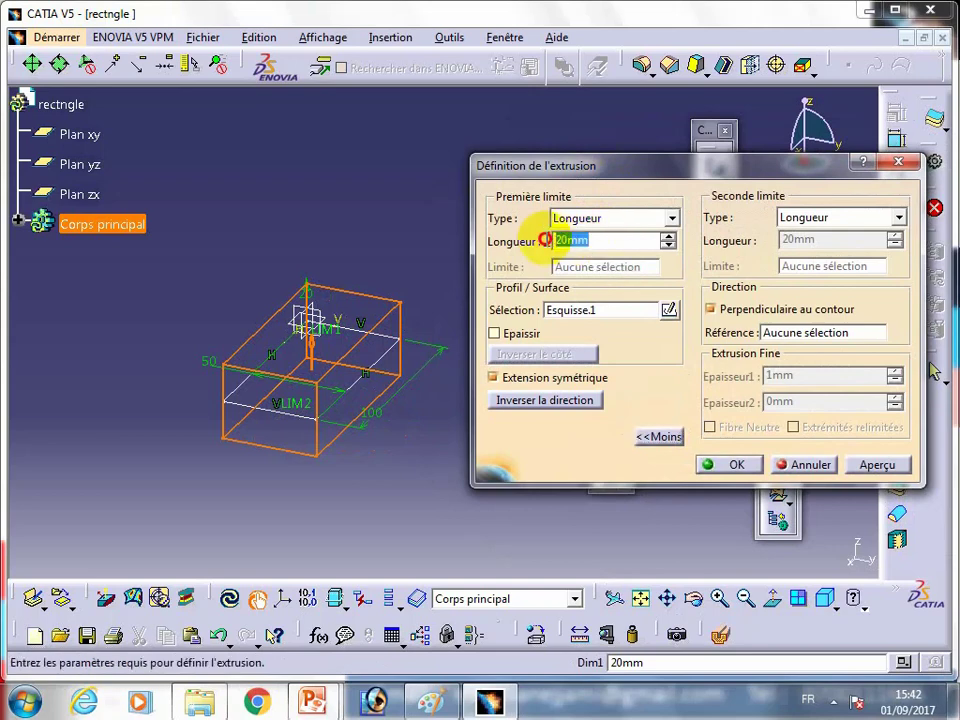
{"action": "left_click", "coordinate": [671, 218]}
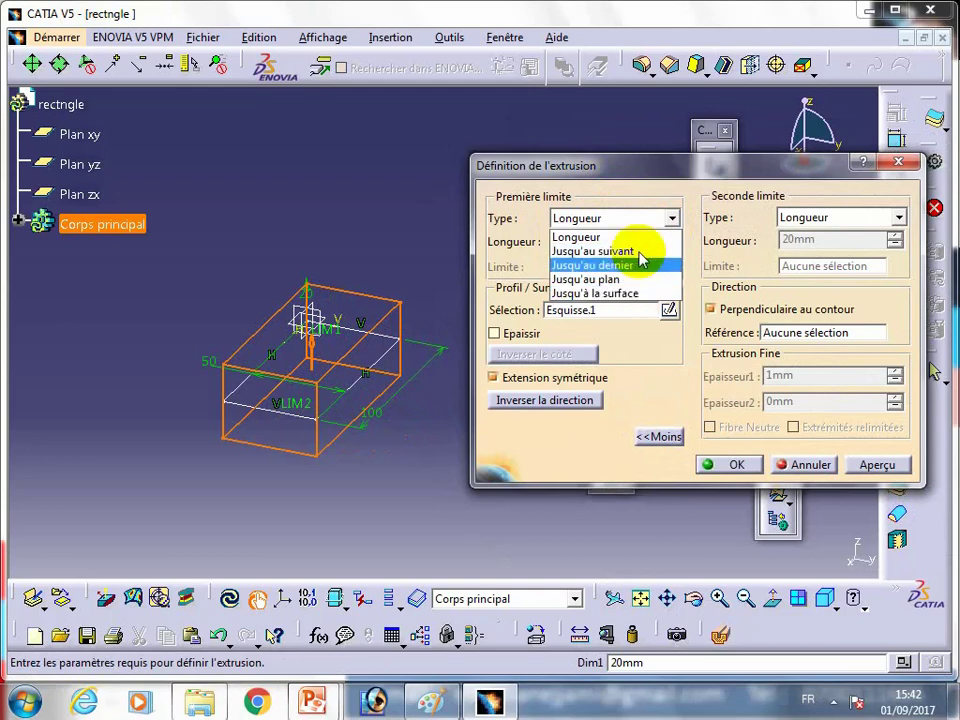
{"action": "left_click", "coordinate": [633, 236]}
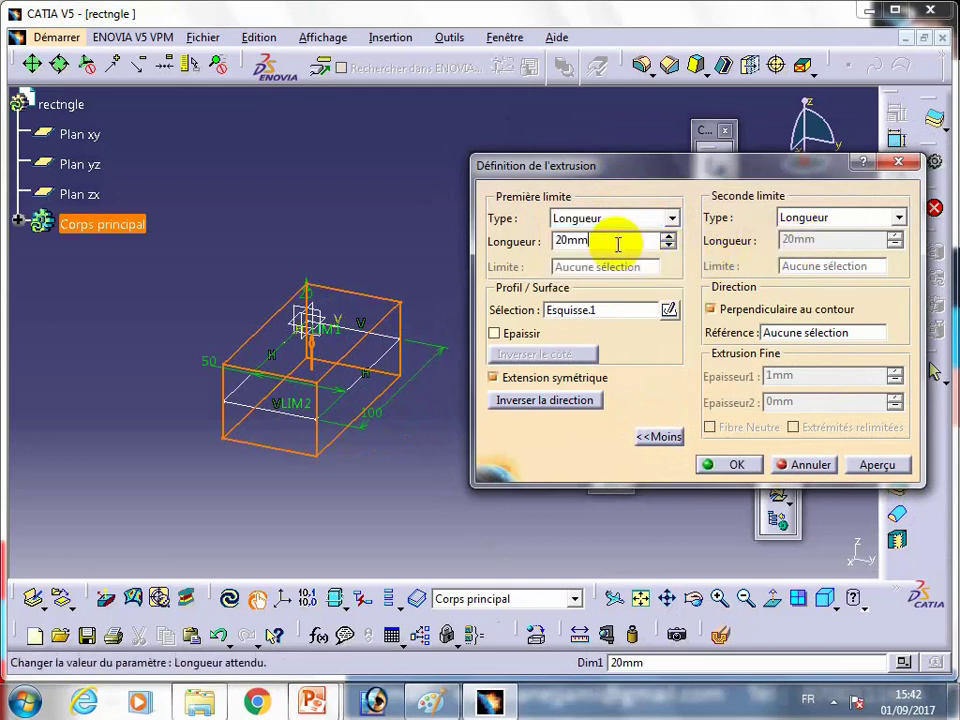
{"action": "left_click", "coordinate": [540, 382]}
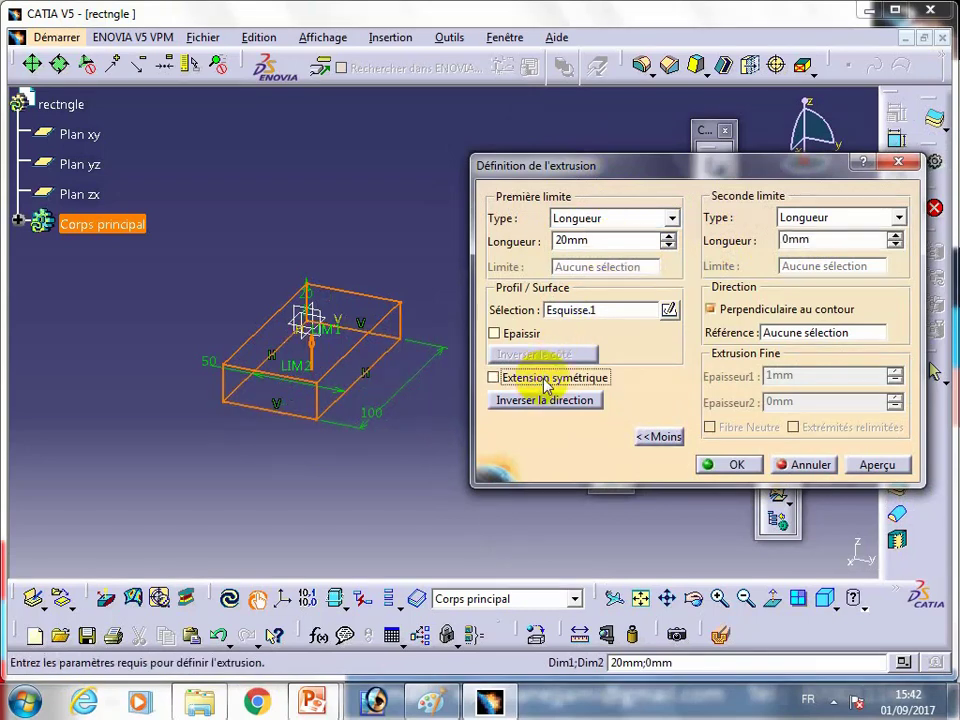
{"action": "left_click_drag", "start_coordinate": [555, 241], "coordinate": [654, 242]}
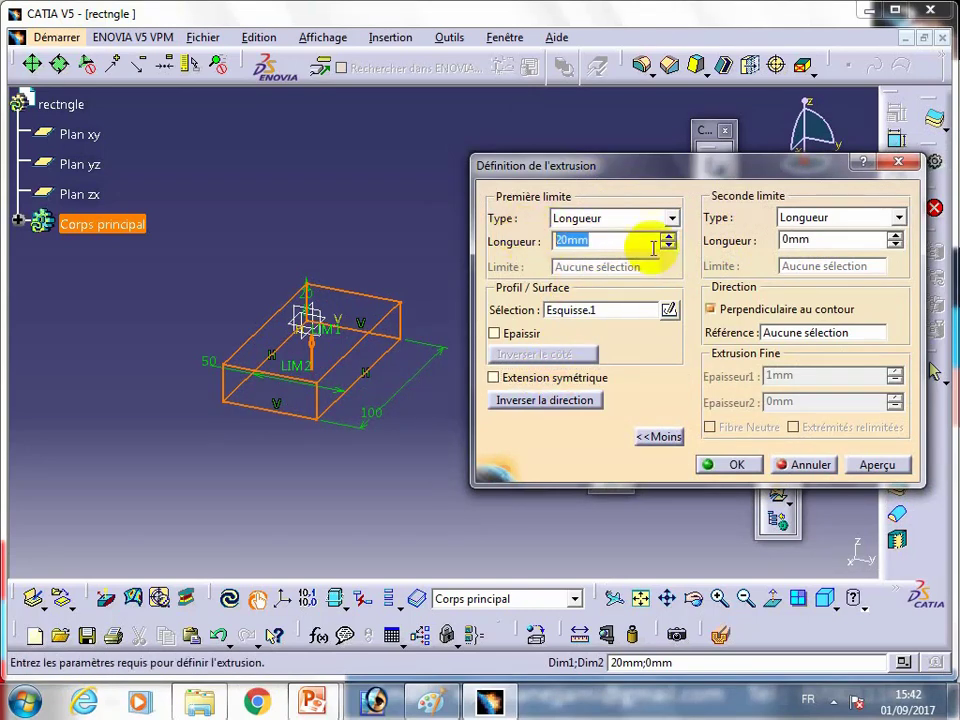
{"action": "left_click", "coordinate": [835, 239]}
{"action": "type", "text": "50"}
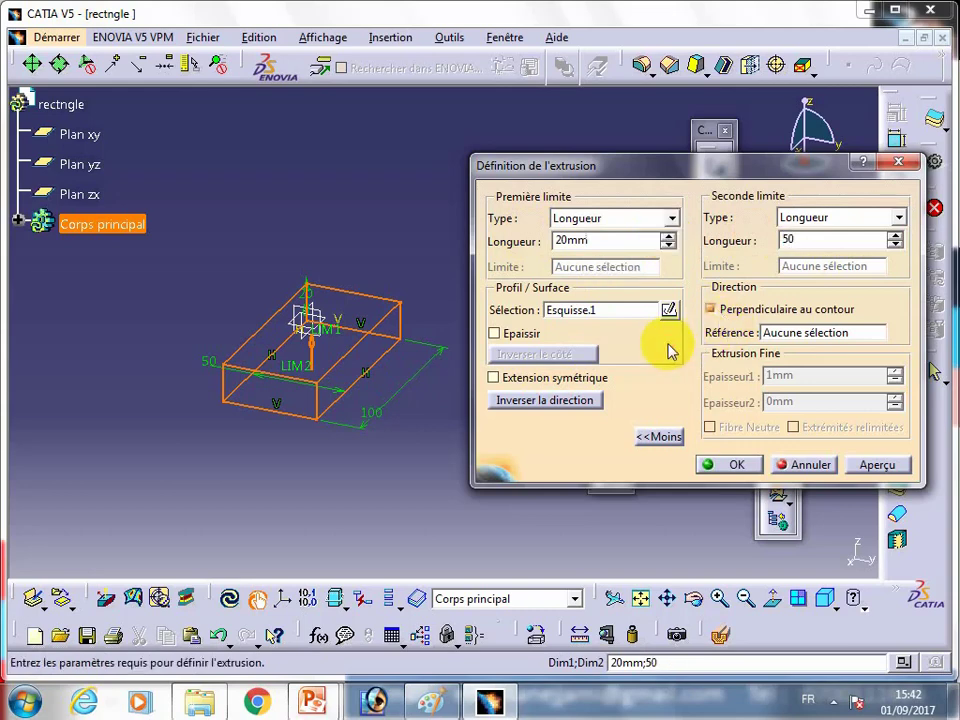
{"action": "left_click", "coordinate": [876, 464]}
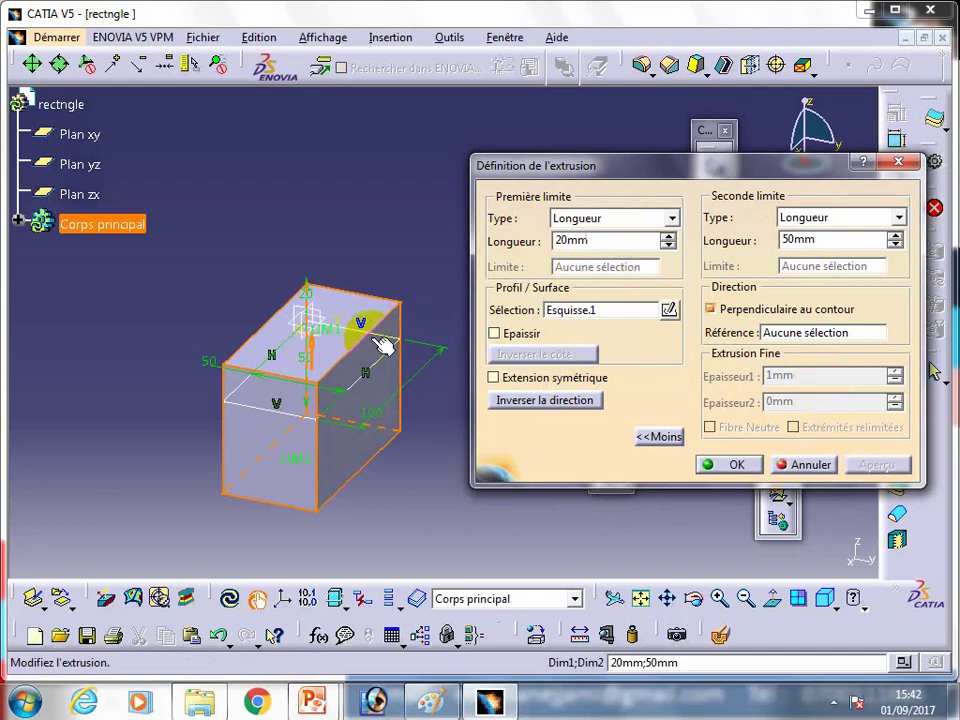
{"action": "middle_click_drag", "start_coordinate": [389, 330], "coordinate": [360, 293]}
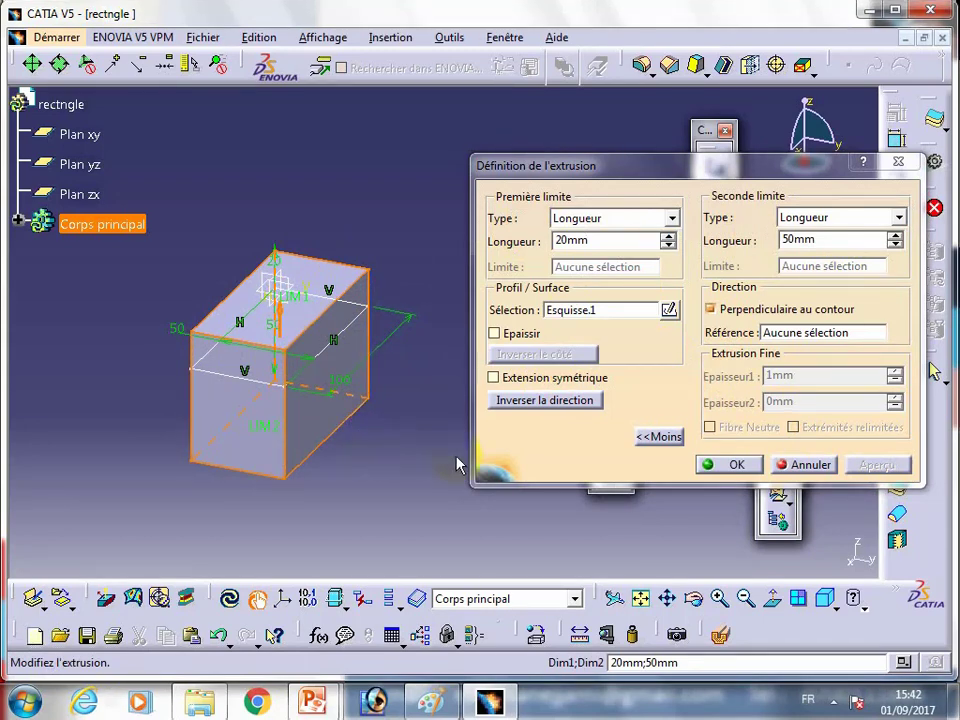
{"action": "left_click", "coordinate": [736, 465]}
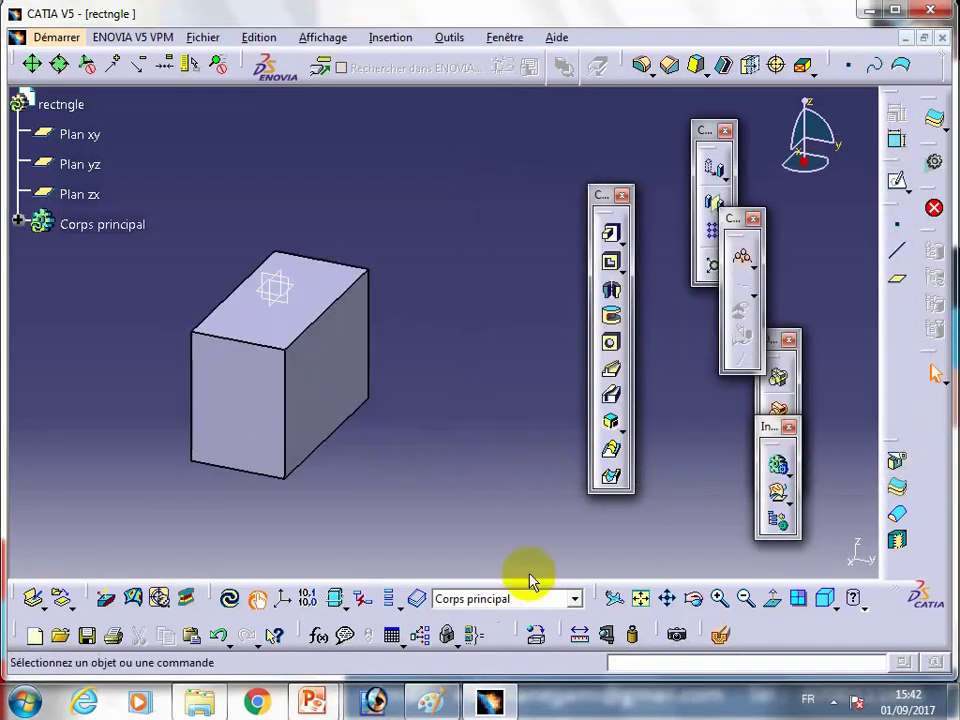
Step: Open a sketch on the block's top face and draw a rectangle inside it
{"action": "left_click", "coordinate": [684, 598]}
{"action": "left_click_drag", "start_coordinate": [437, 399], "coordinate": [377, 238]}
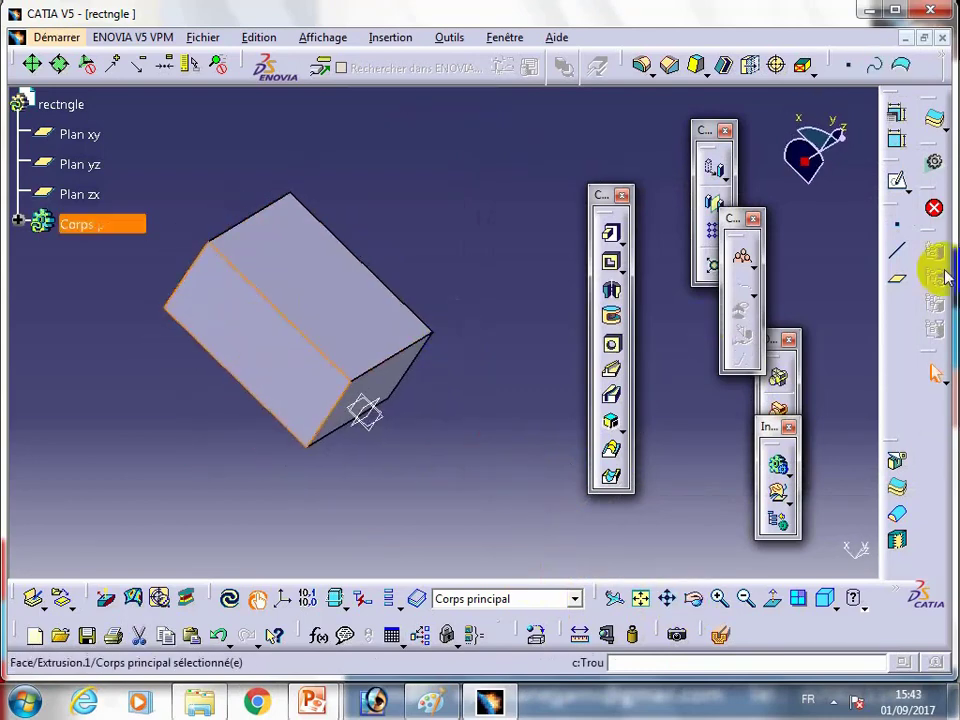
{"action": "left_click", "coordinate": [897, 181]}
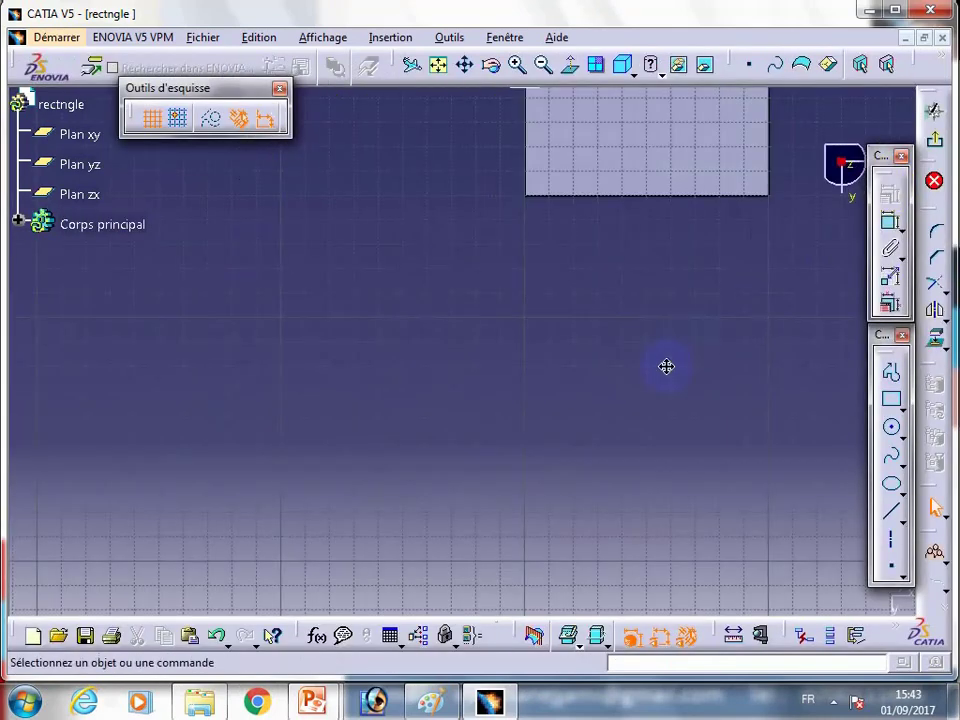
{"action": "left_click", "coordinate": [890, 427]}
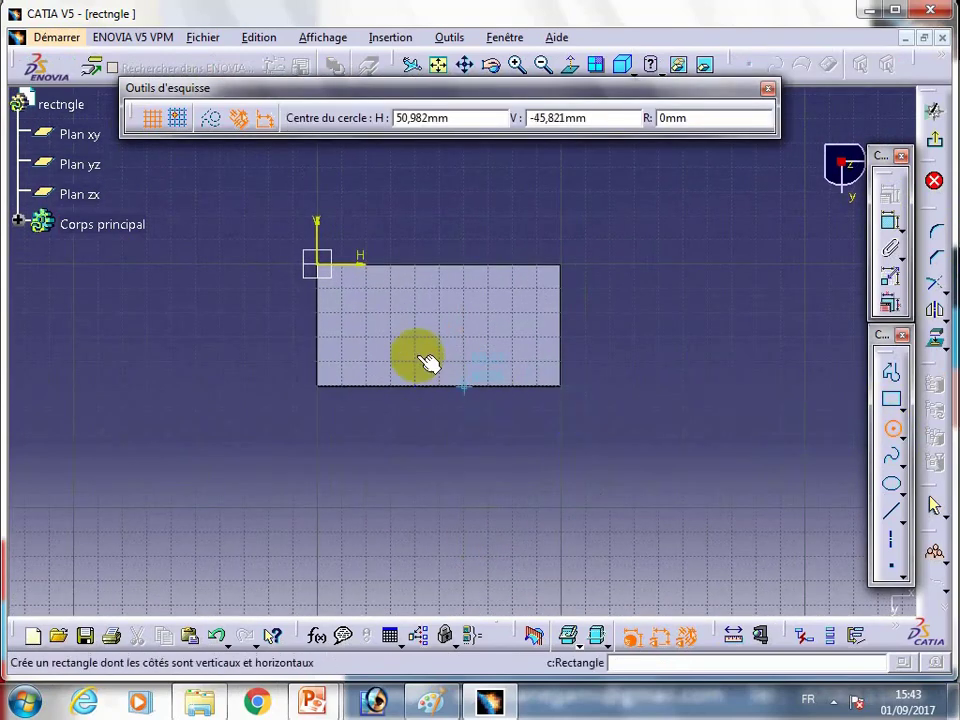
{"action": "left_click", "coordinate": [892, 400]}
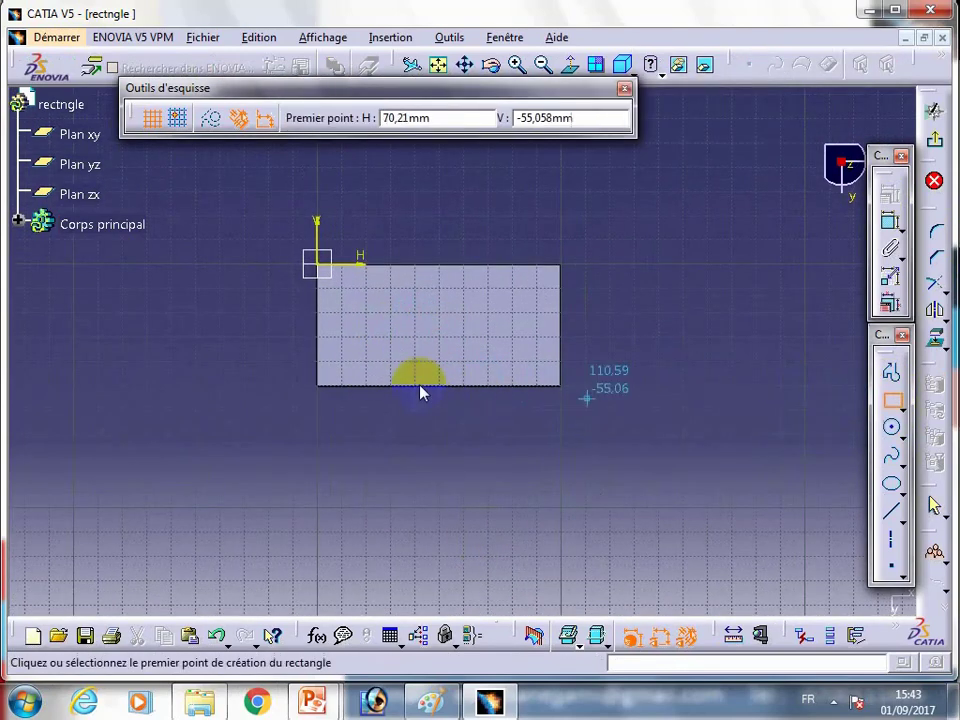
{"action": "left_click", "coordinate": [328, 283]}
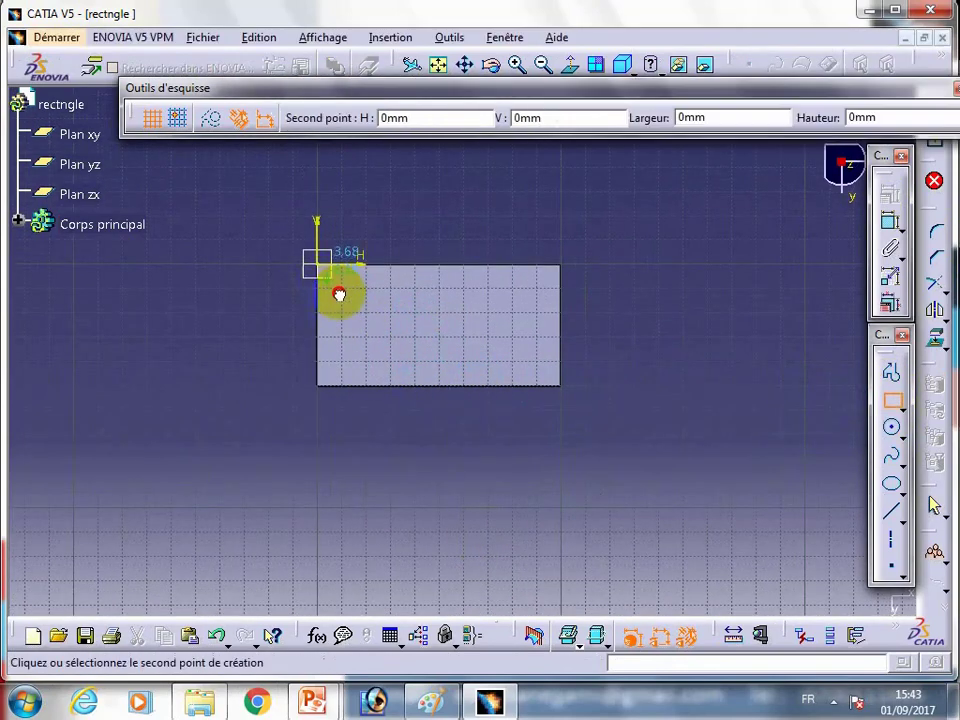
{"action": "left_click", "coordinate": [541, 369]}
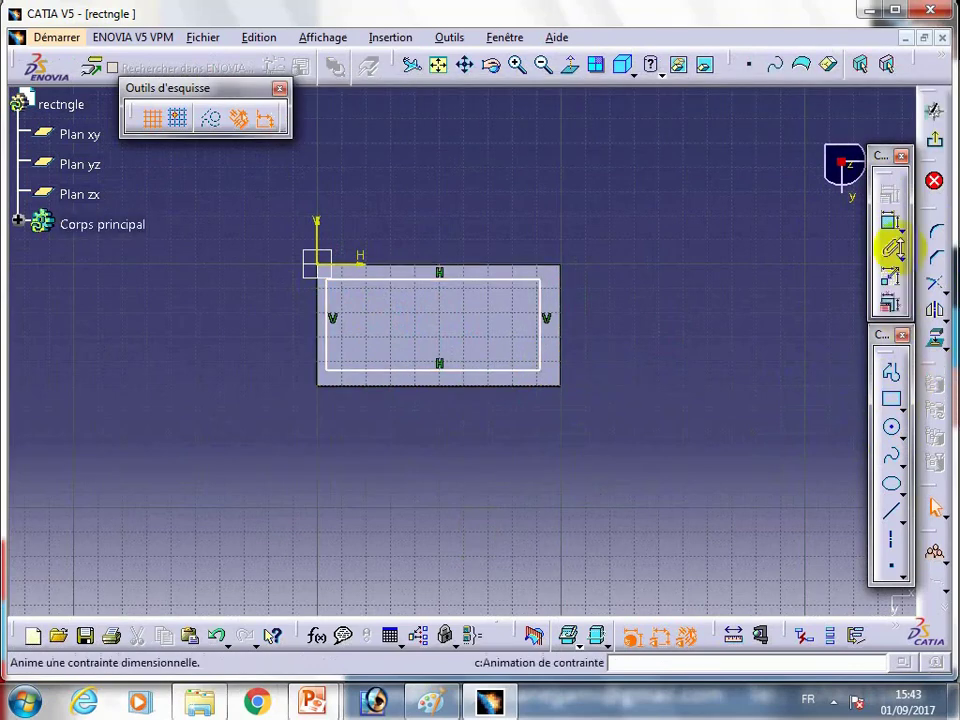
Step: Constrain the rectangle's right and top sides 5 mm from the face edges
{"action": "left_click", "coordinate": [890, 222]}
{"action": "left_click", "coordinate": [558, 330]}
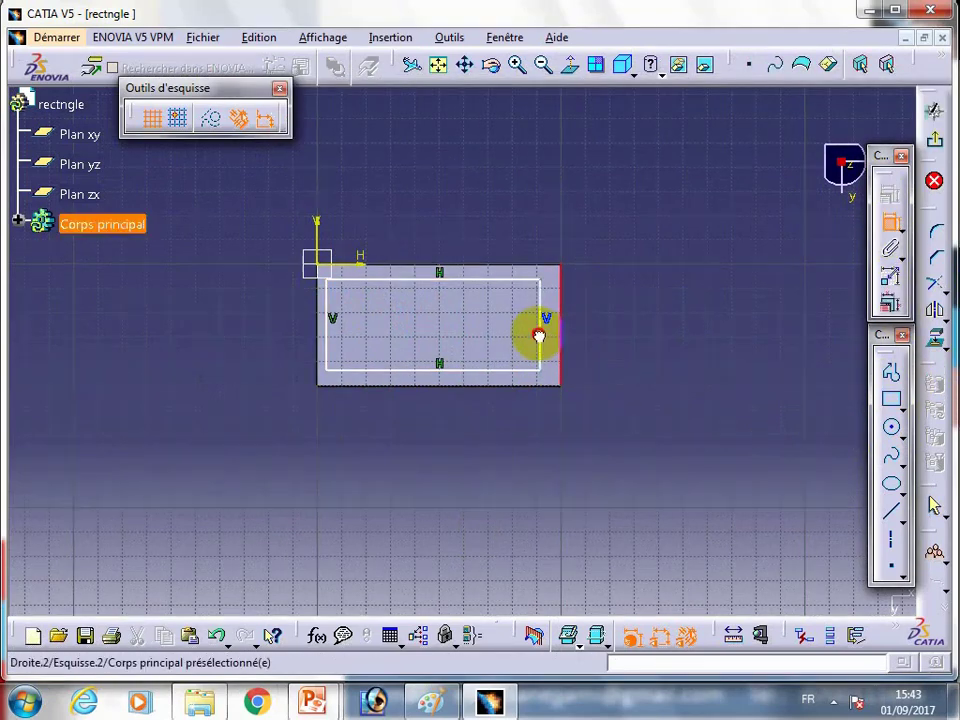
{"action": "left_click", "coordinate": [558, 226]}
{"action": "double_click", "coordinate": [557, 223]}
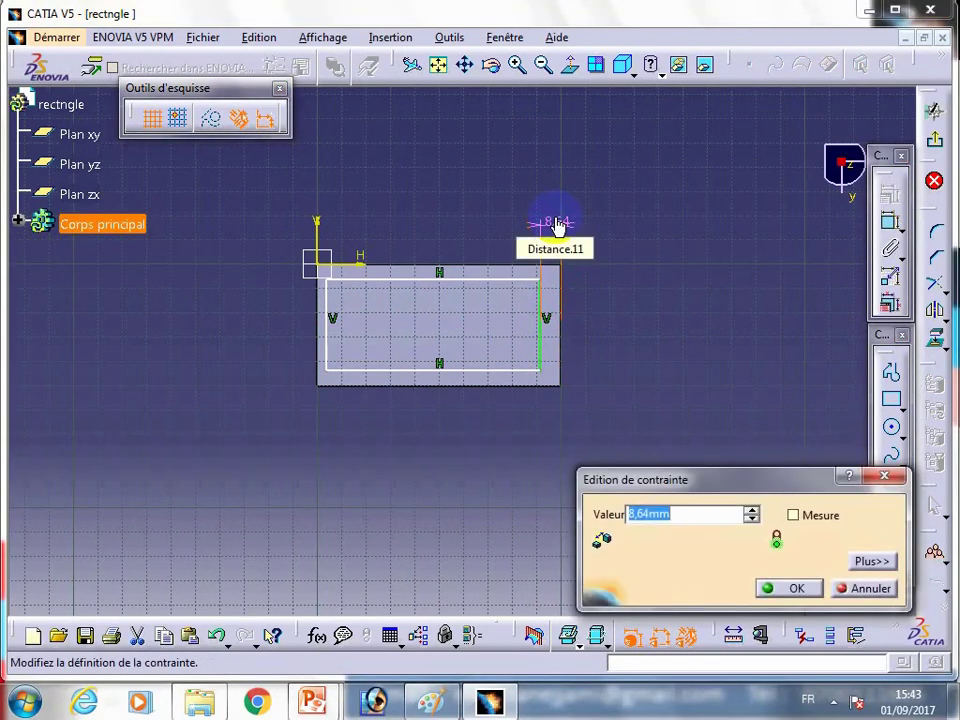
{"action": "key", "text": "Return"}
{"action": "left_click", "coordinate": [890, 222]}
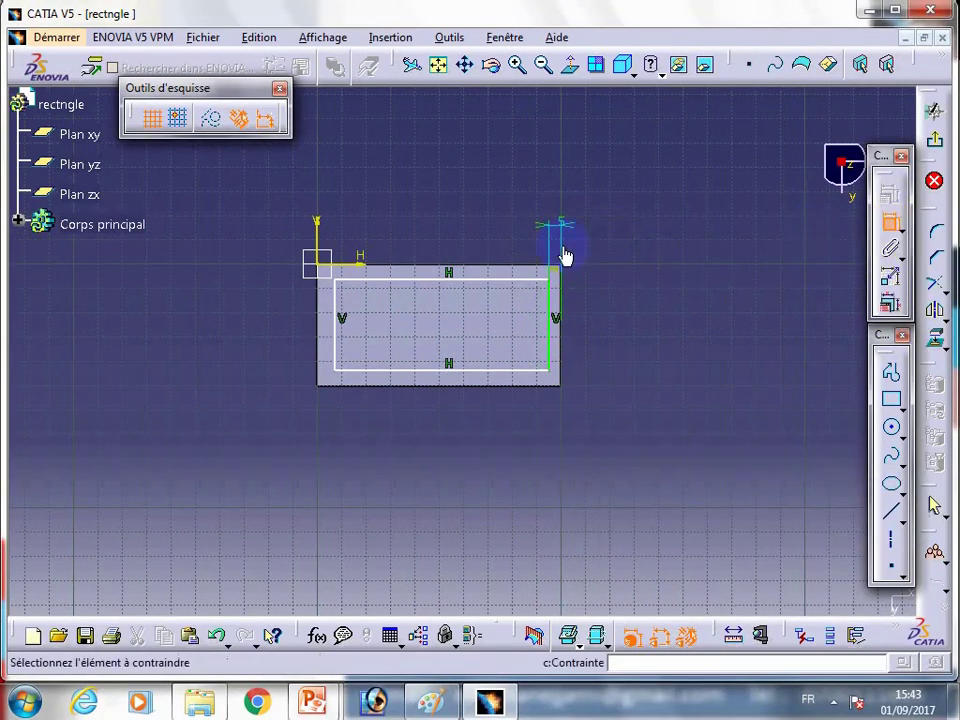
{"action": "left_click", "coordinate": [486, 270]}
{"action": "left_click", "coordinate": [497, 285]}
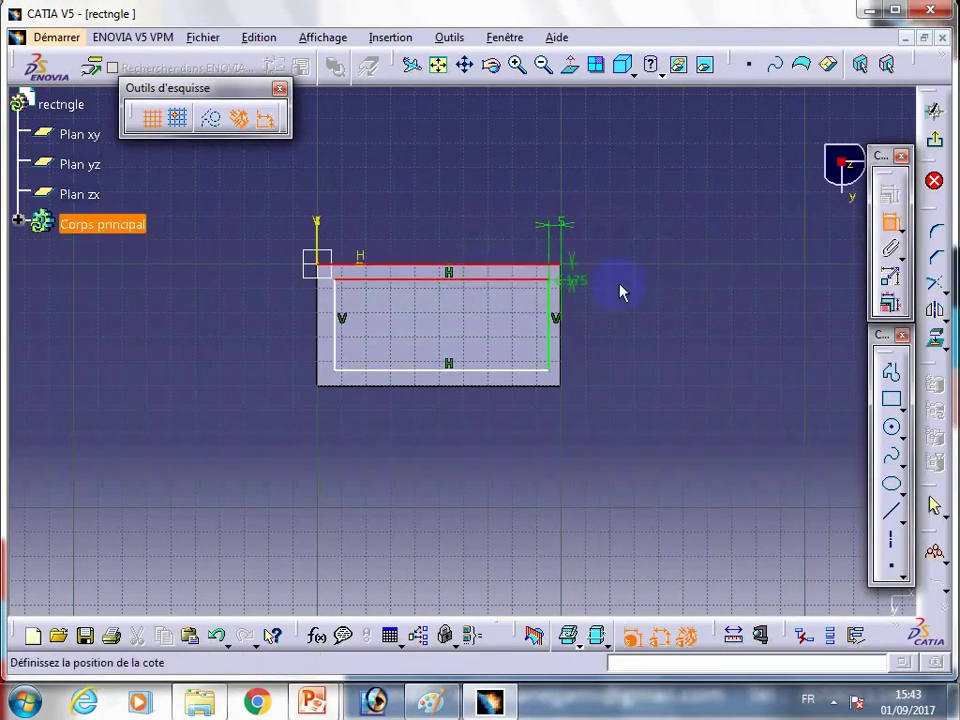
{"action": "left_click", "coordinate": [621, 287]}
{"action": "double_click", "coordinate": [620, 283]}
{"action": "type", "text": "5"}
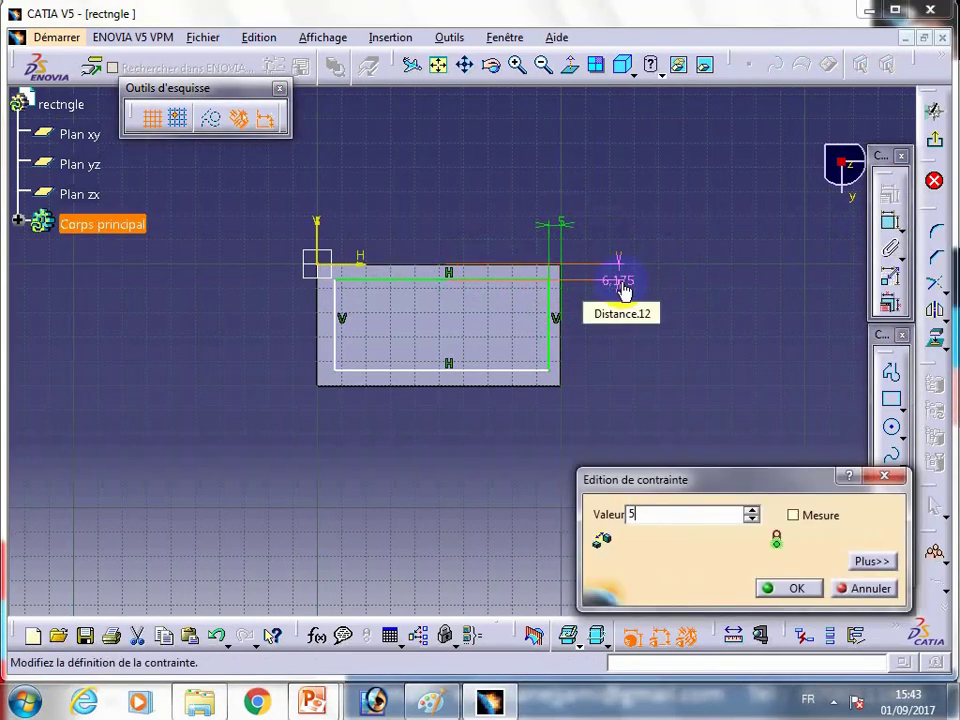
{"action": "key", "text": "Return"}
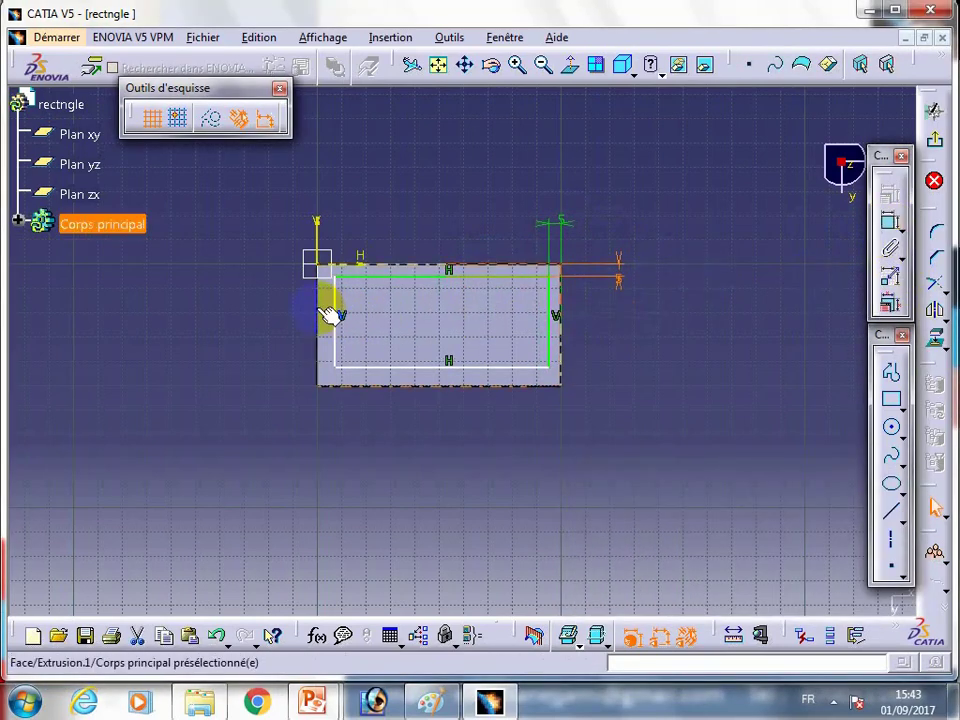
Step: Constrain the left and bottom sides 5 mm from the face edges and exit the sketch
{"action": "left_click", "coordinate": [335, 316]}
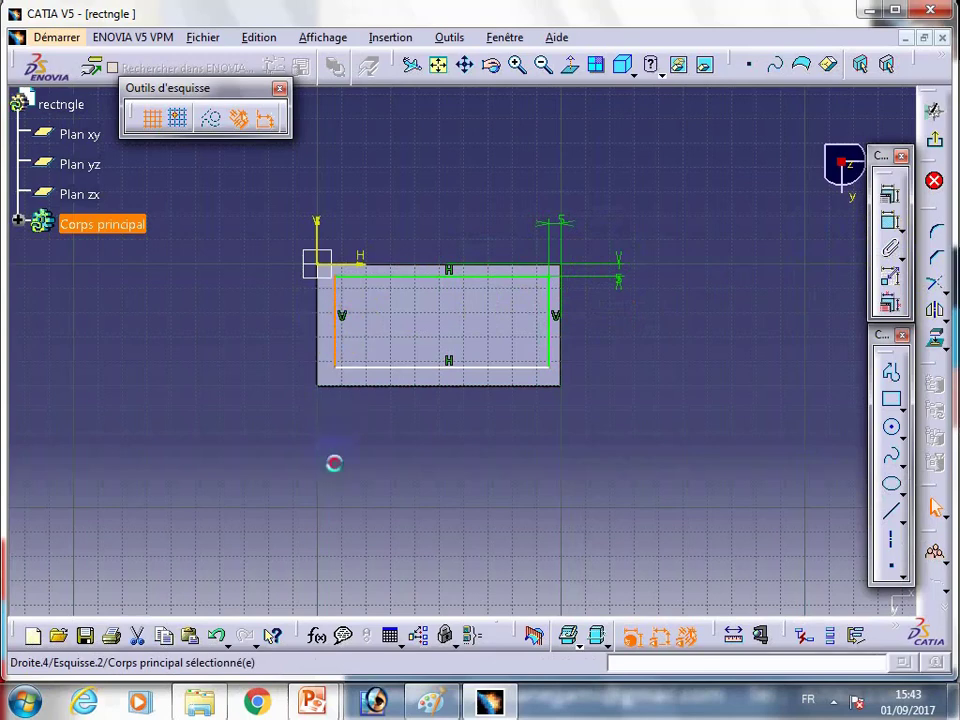
{"action": "left_click", "coordinate": [890, 220]}
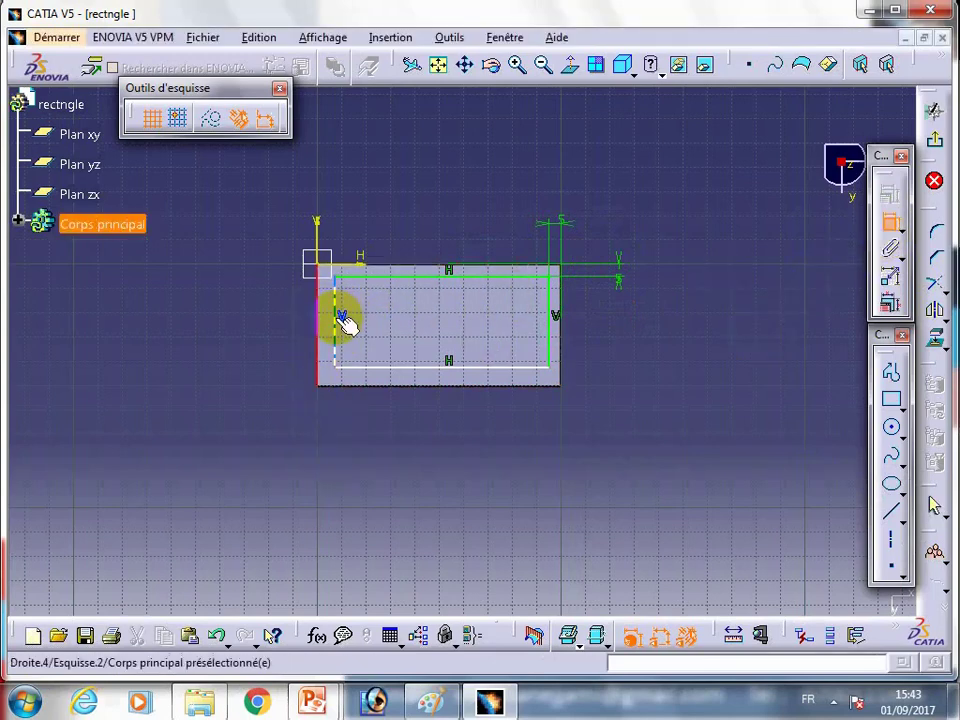
{"action": "left_click", "coordinate": [342, 318]}
{"action": "double_click", "coordinate": [343, 447]}
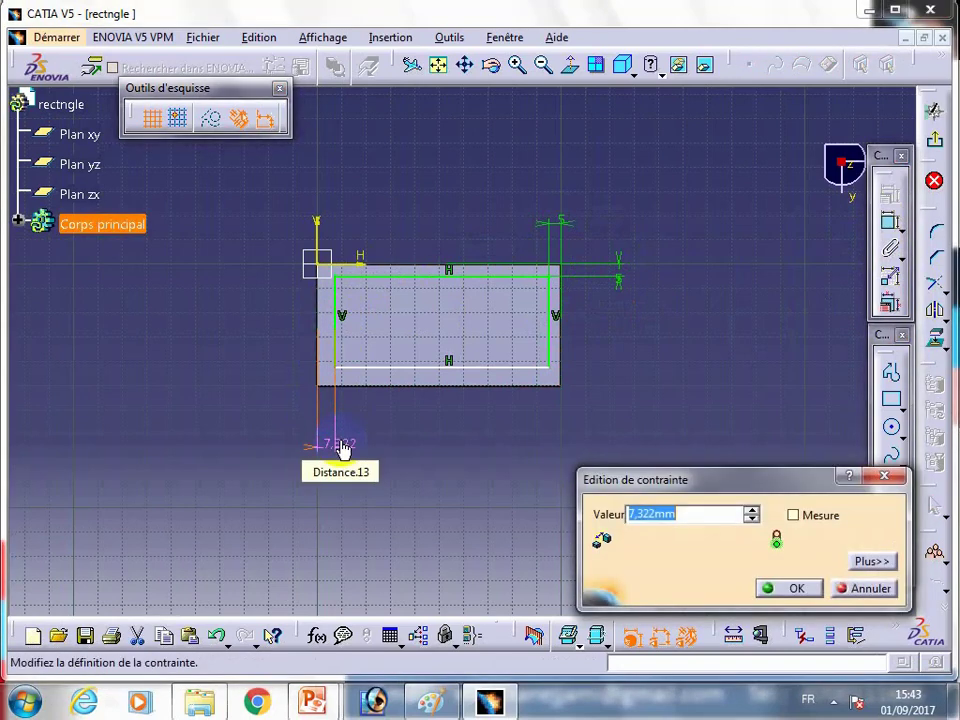
{"action": "type", "text": "5"}
{"action": "key", "text": "Return"}
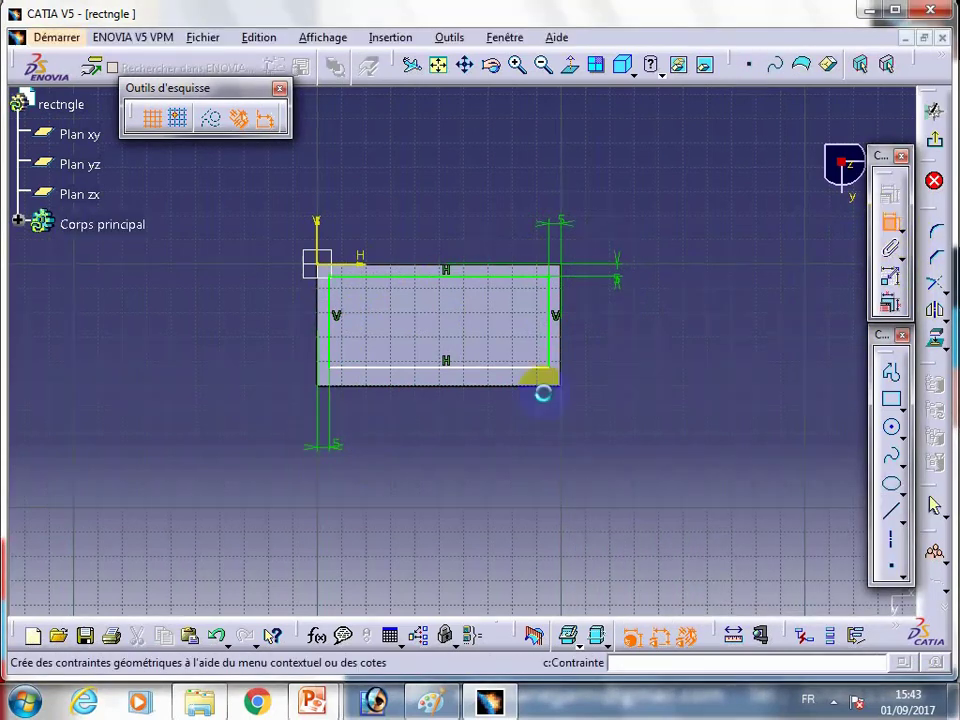
{"action": "left_click", "coordinate": [491, 386]}
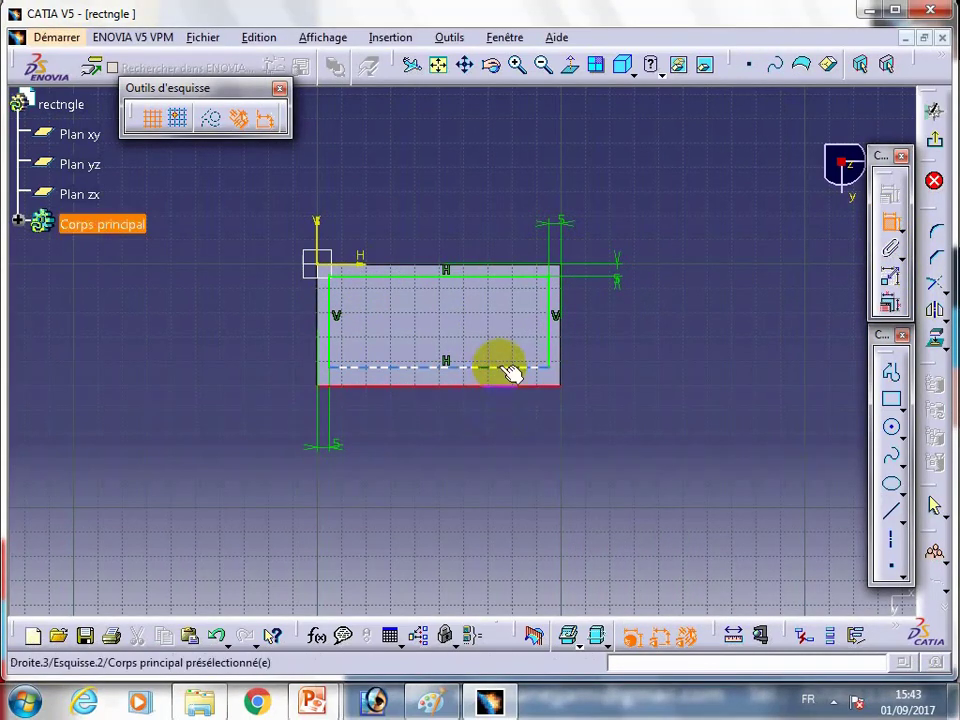
{"action": "left_click", "coordinate": [508, 368]}
{"action": "double_click", "coordinate": [667, 387]}
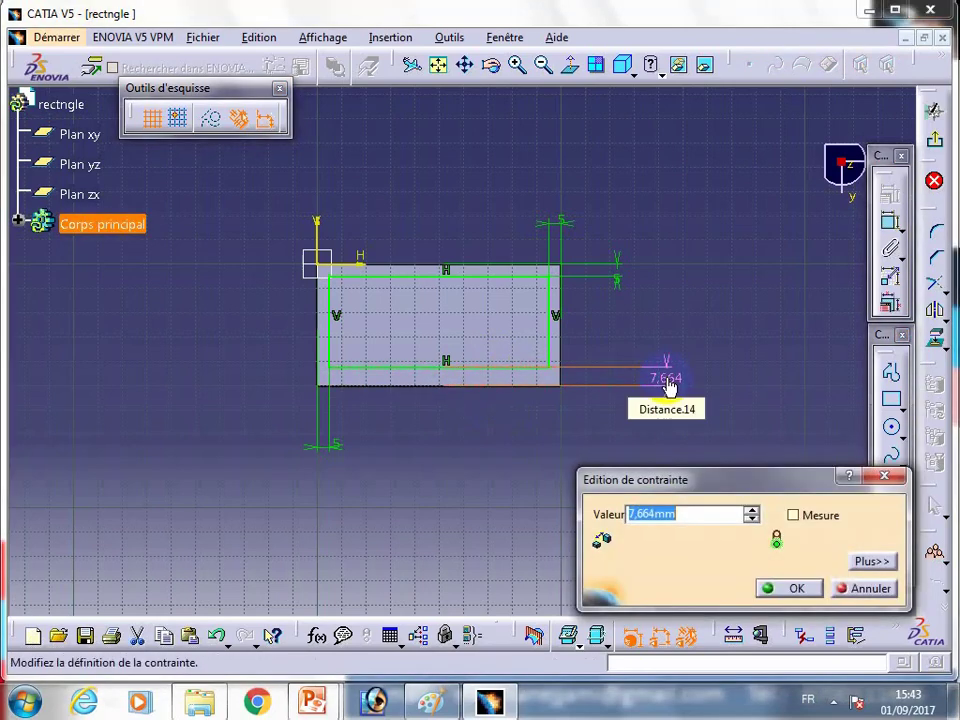
{"action": "key", "text": "Return"}
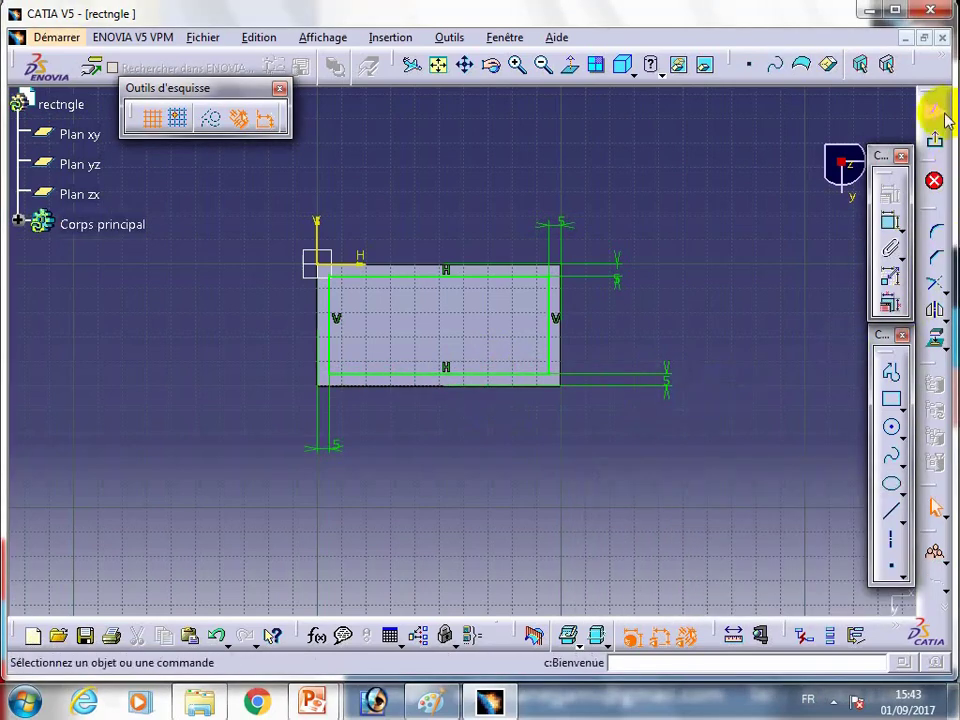
{"action": "left_click", "coordinate": [933, 140]}
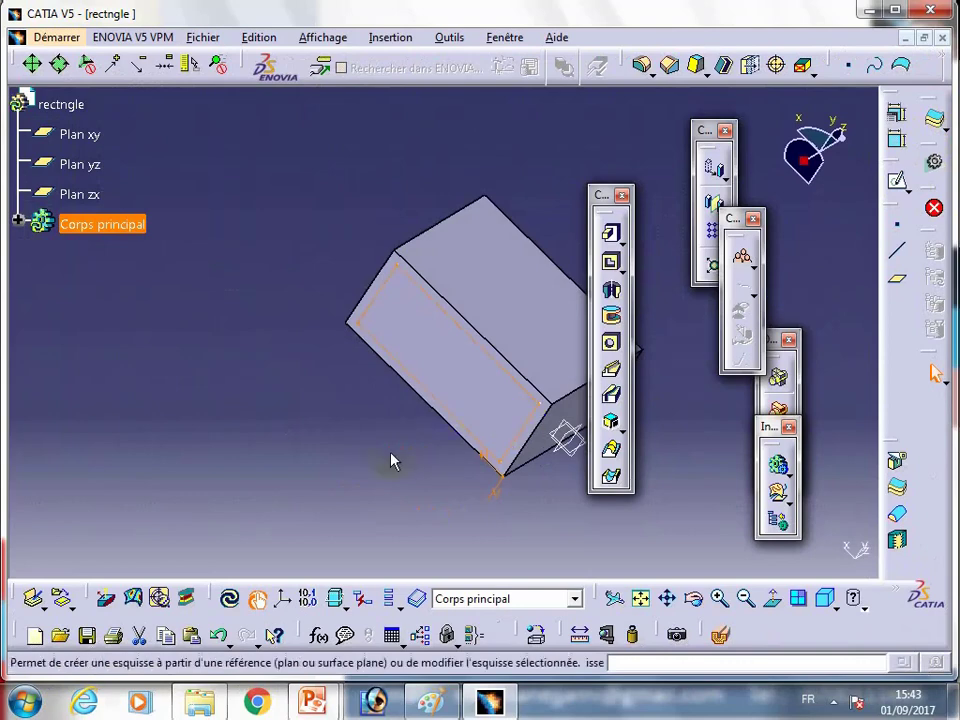
Step: Cut a pocket from the inset sketch limited Jusqu'à la surface at Plan xy
{"action": "middle_click_drag", "start_coordinate": [392, 459], "coordinate": [243, 439]}
{"action": "left_click", "coordinate": [694, 598]}
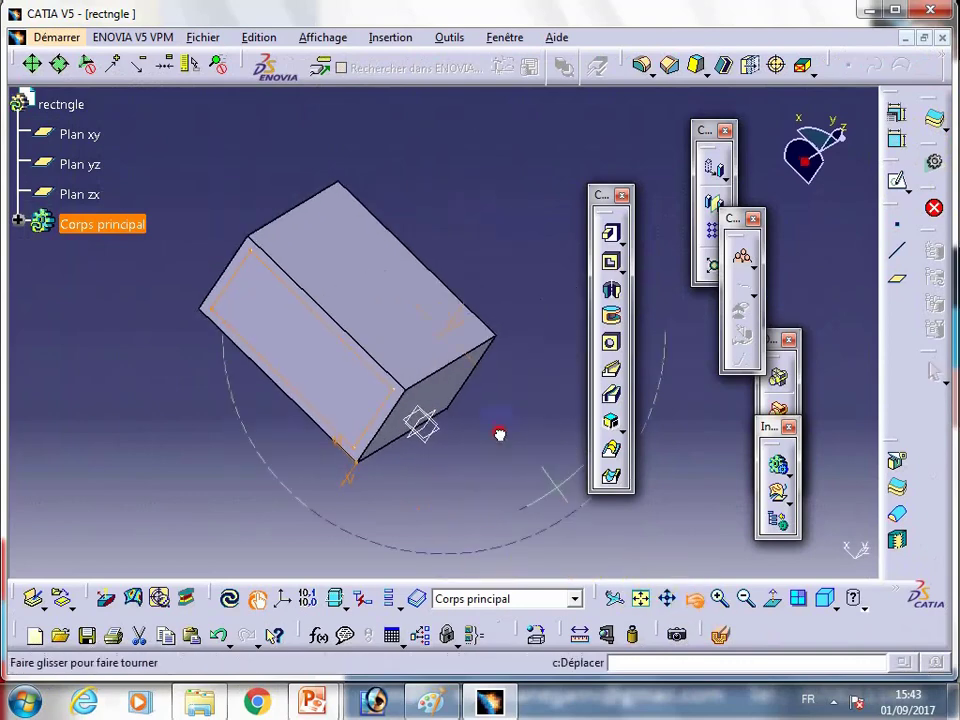
{"action": "mouse_move", "coordinate": [497, 435]}
{"action": "left_mouse_down"}
{"action": "mouse_move", "coordinate": [372, 425]}
{"action": "mouse_move", "coordinate": [388, 443]}
{"action": "left_mouse_up"}
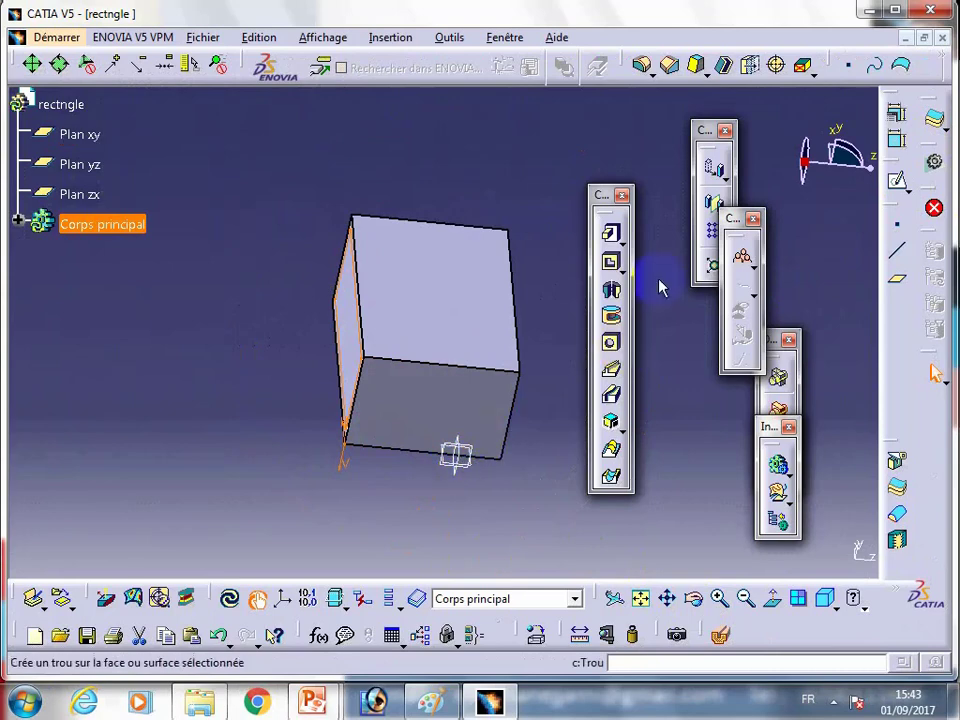
{"action": "left_click", "coordinate": [611, 265]}
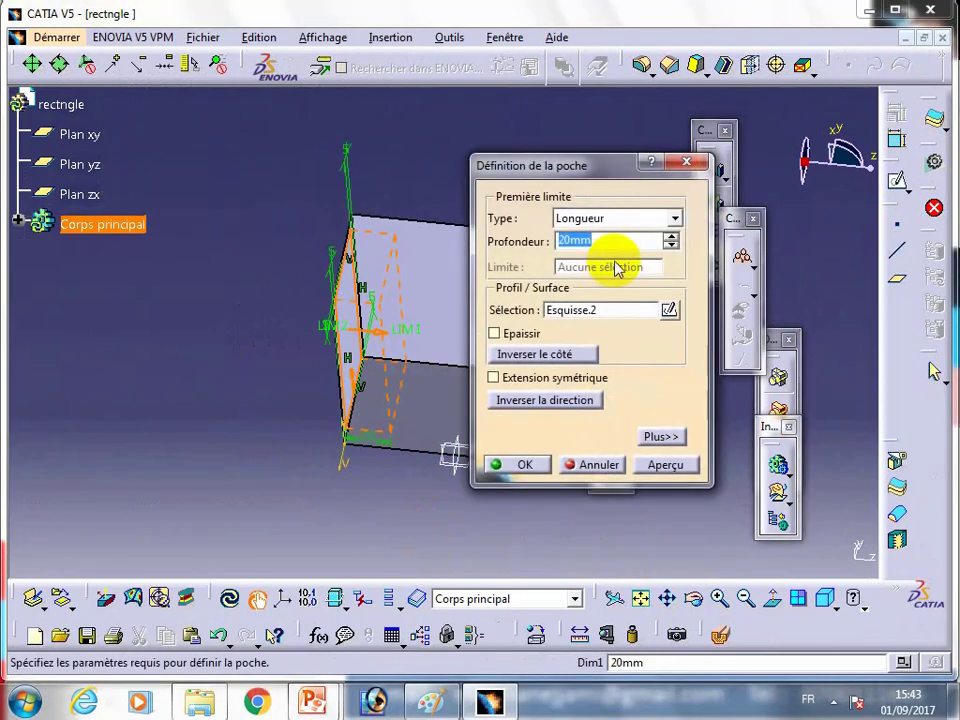
{"action": "left_click", "coordinate": [668, 217]}
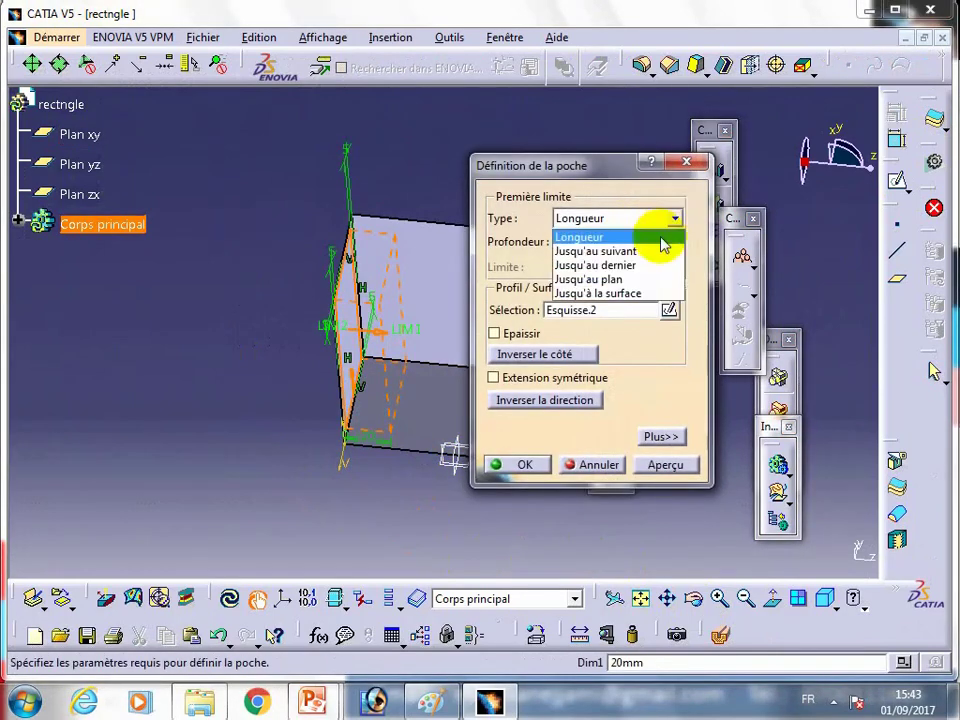
{"action": "left_click", "coordinate": [642, 292]}
{"action": "middle_click_drag", "start_coordinate": [364, 486], "coordinate": [418, 446]}
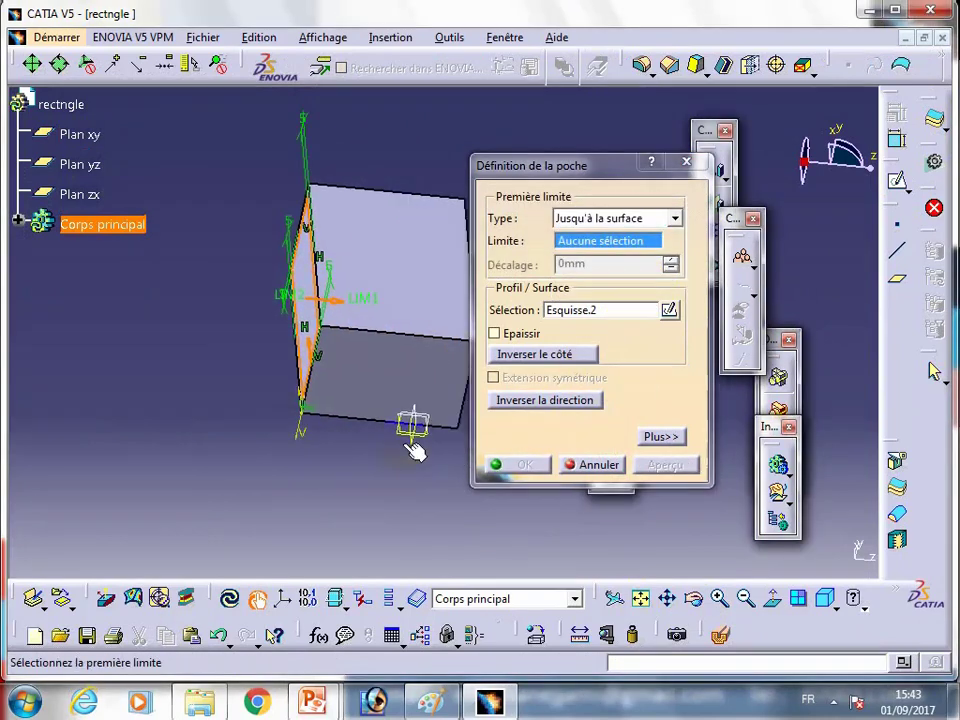
{"action": "left_click", "coordinate": [422, 430]}
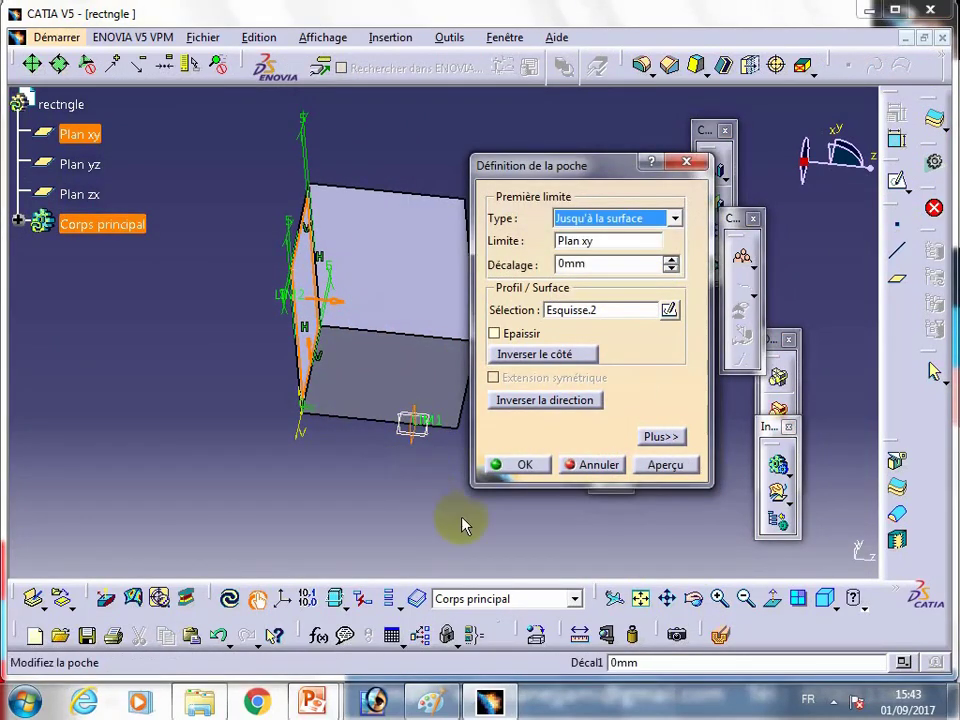
{"action": "left_click", "coordinate": [529, 465]}
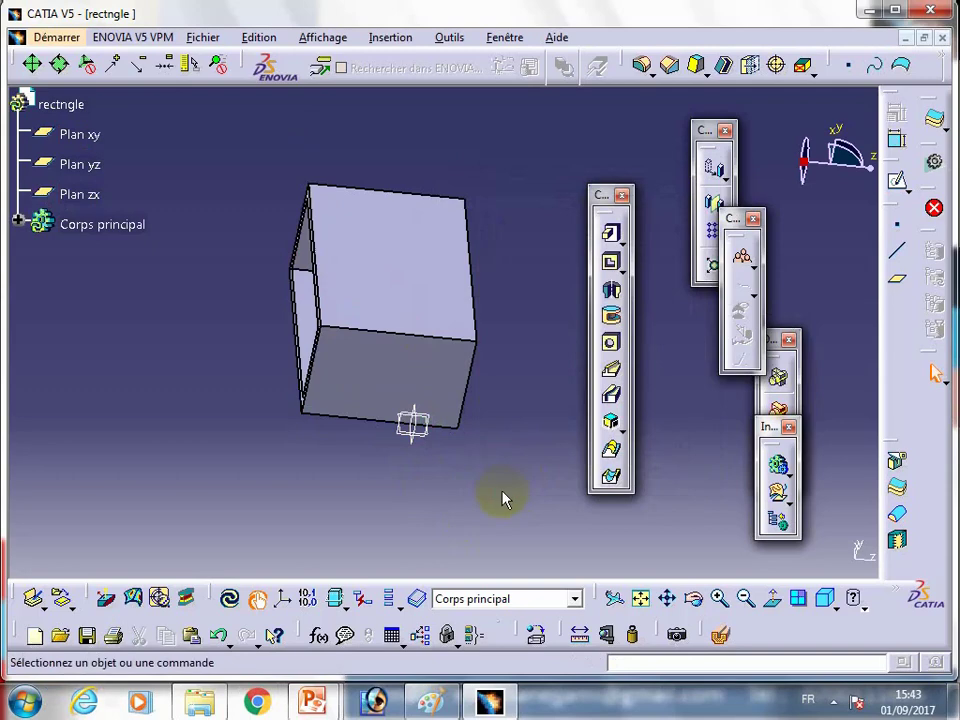
Step: Orbit to look into the hollowed box and open the Edition menu
{"action": "left_click", "coordinate": [693, 598]}
{"action": "mouse_move", "coordinate": [332, 321]}
{"action": "left_mouse_down"}
{"action": "mouse_move", "coordinate": [514, 349]}
{"action": "mouse_move", "coordinate": [538, 429]}
{"action": "mouse_move", "coordinate": [381, 321]}
{"action": "mouse_move", "coordinate": [311, 235]}
{"action": "mouse_move", "coordinate": [424, 418]}
{"action": "mouse_move", "coordinate": [476, 452]}
{"action": "mouse_move", "coordinate": [493, 401]}
{"action": "mouse_move", "coordinate": [412, 451]}
{"action": "mouse_move", "coordinate": [534, 315]}
{"action": "mouse_move", "coordinate": [666, 394]}
{"action": "mouse_move", "coordinate": [525, 428]}
{"action": "mouse_move", "coordinate": [441, 418]}
{"action": "mouse_move", "coordinate": [439, 176]}
{"action": "mouse_move", "coordinate": [458, 345]}
{"action": "mouse_move", "coordinate": [450, 420]}
{"action": "mouse_move", "coordinate": [439, 306]}
{"action": "mouse_move", "coordinate": [343, 231]}
{"action": "left_mouse_up"}
{"action": "left_click", "coordinate": [262, 45]}
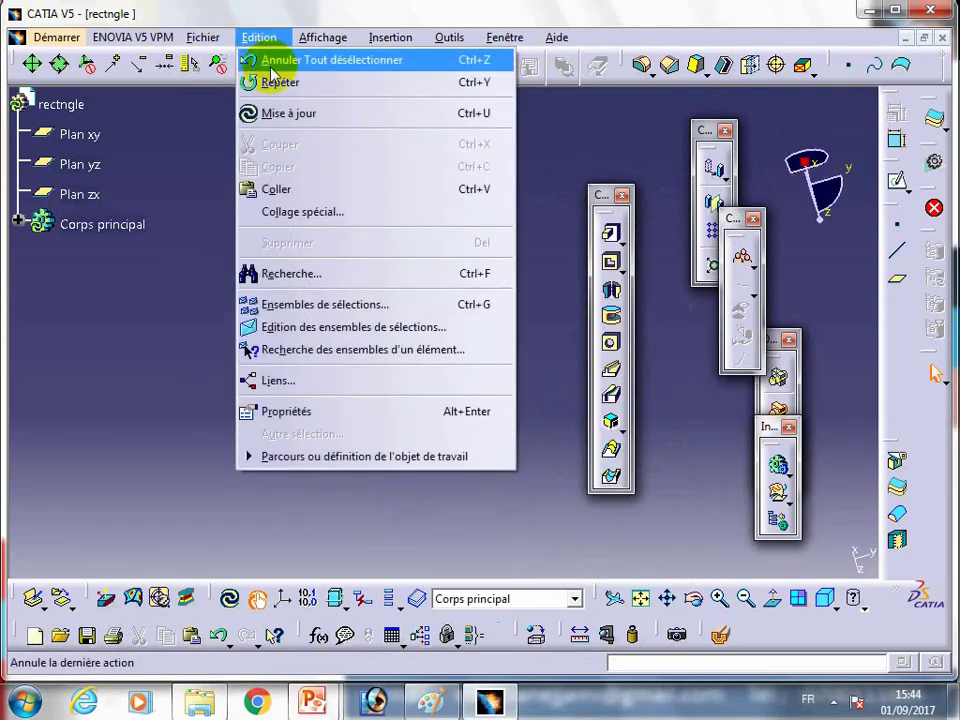
Step: Undo the pocket and recreate it with the Jusqu'au suivant limit
{"action": "left_click", "coordinate": [265, 60]}
{"action": "left_click", "coordinate": [262, 42]}
{"action": "left_click", "coordinate": [265, 60]}
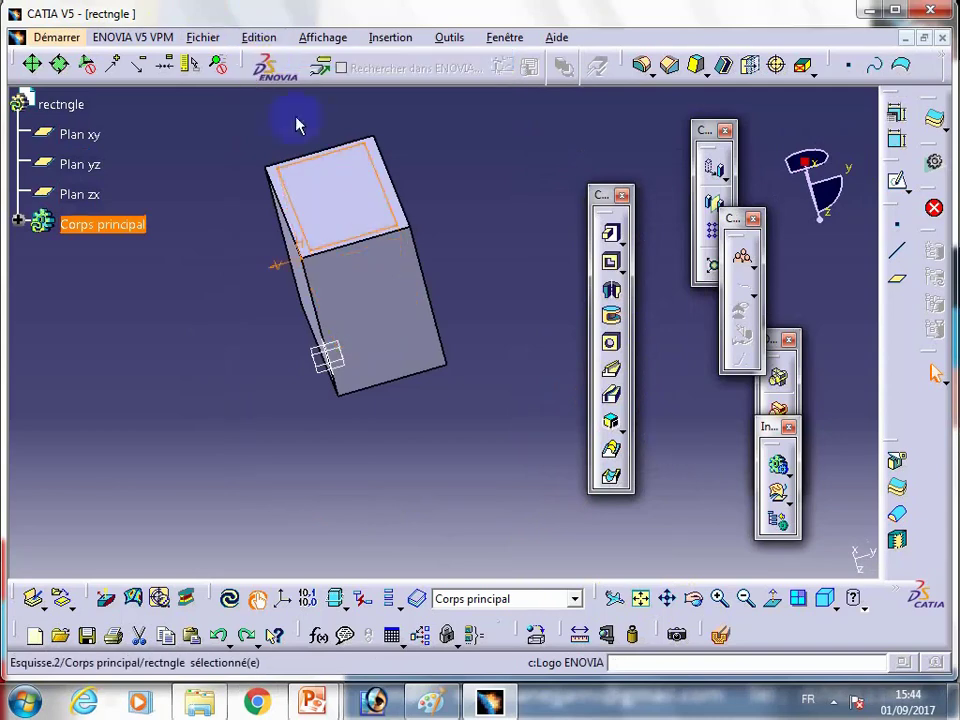
{"action": "left_click", "coordinate": [611, 259]}
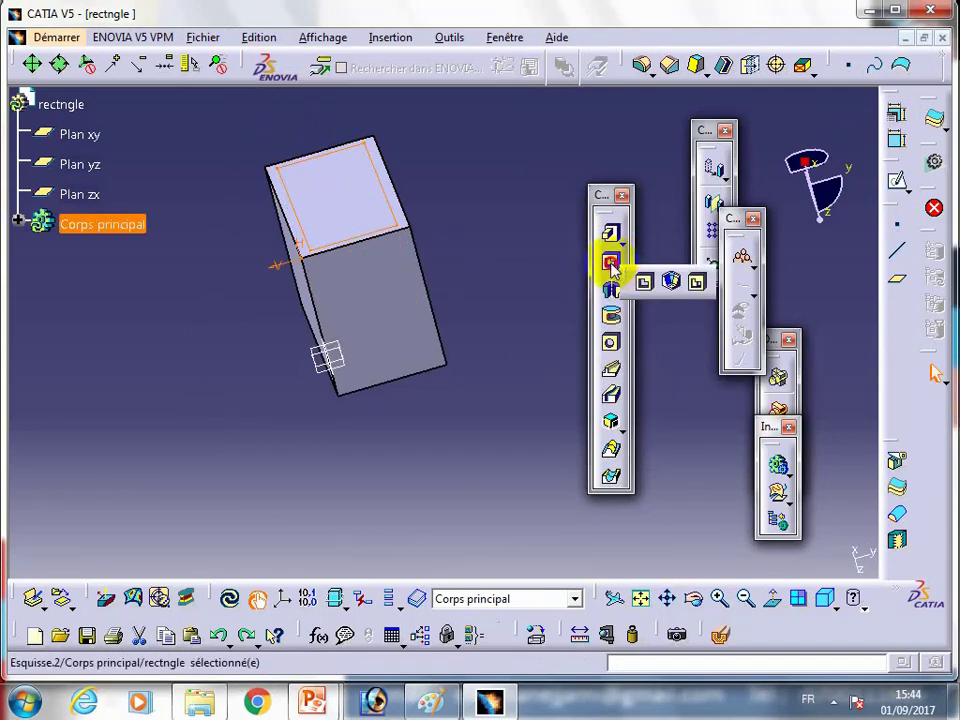
{"action": "left_click", "coordinate": [673, 218]}
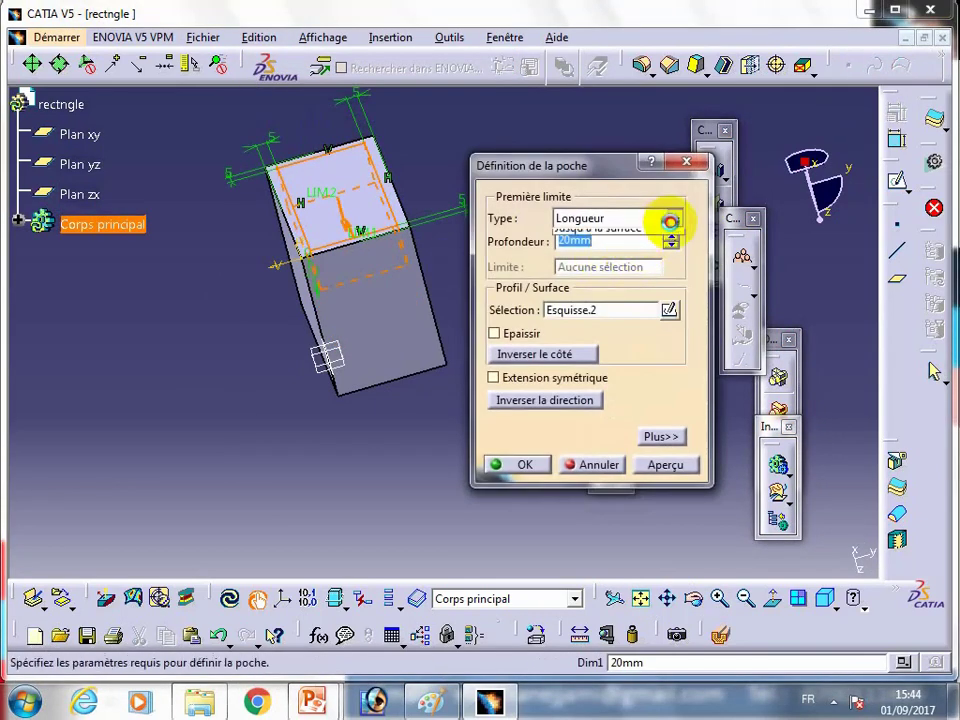
{"action": "left_click", "coordinate": [652, 259]}
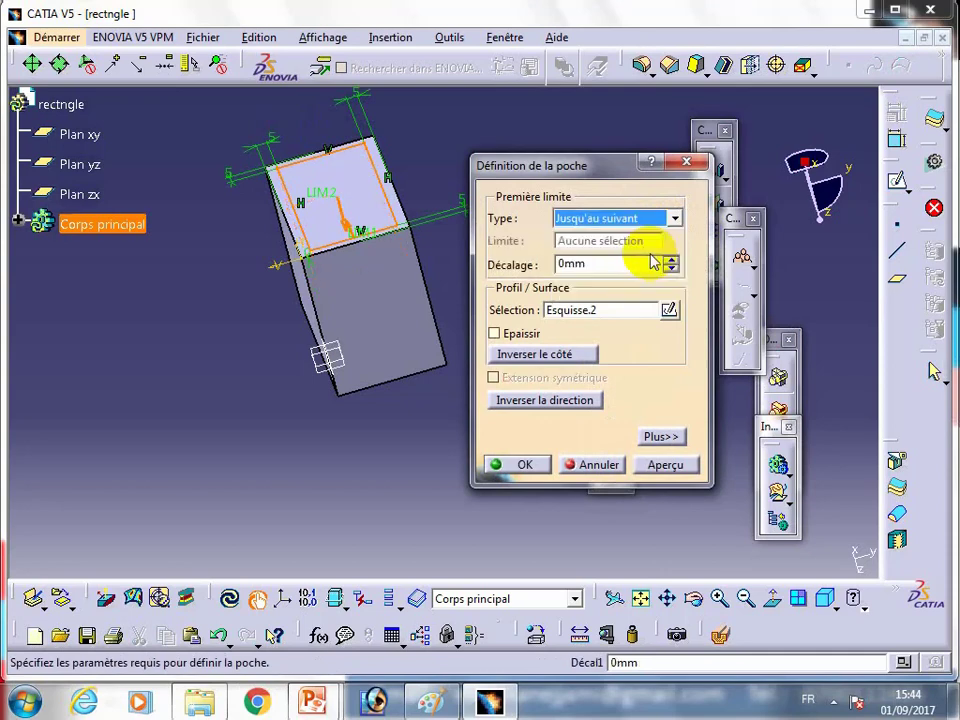
{"action": "left_click", "coordinate": [530, 466]}
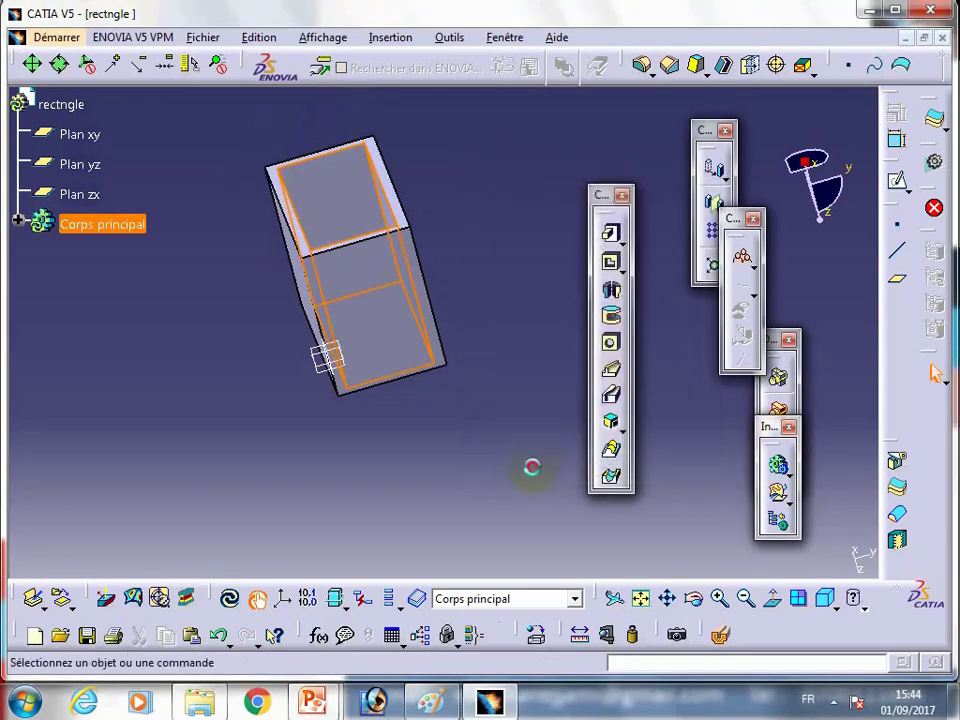
Step: Orbit to check the block's underside and open the Edition menu
{"action": "left_click", "coordinate": [693, 598]}
{"action": "mouse_move", "coordinate": [410, 258]}
{"action": "left_mouse_down"}
{"action": "mouse_move", "coordinate": [364, 156]}
{"action": "mouse_move", "coordinate": [482, 349]}
{"action": "mouse_move", "coordinate": [520, 343]}
{"action": "mouse_move", "coordinate": [531, 414]}
{"action": "mouse_move", "coordinate": [523, 418]}
{"action": "left_mouse_up"}
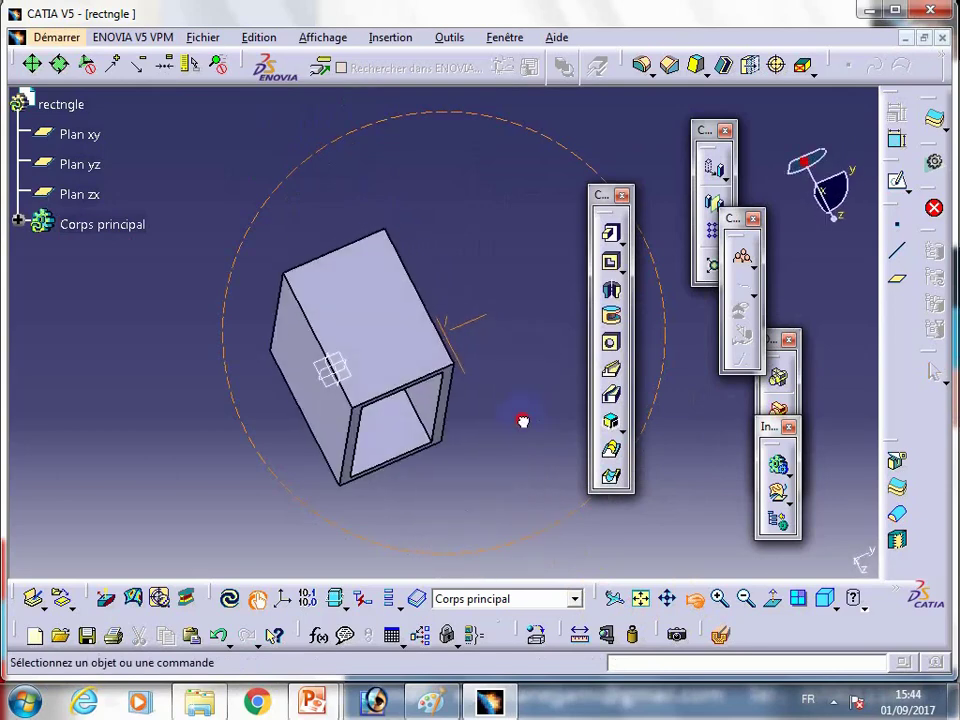
{"action": "left_click", "coordinate": [255, 38]}
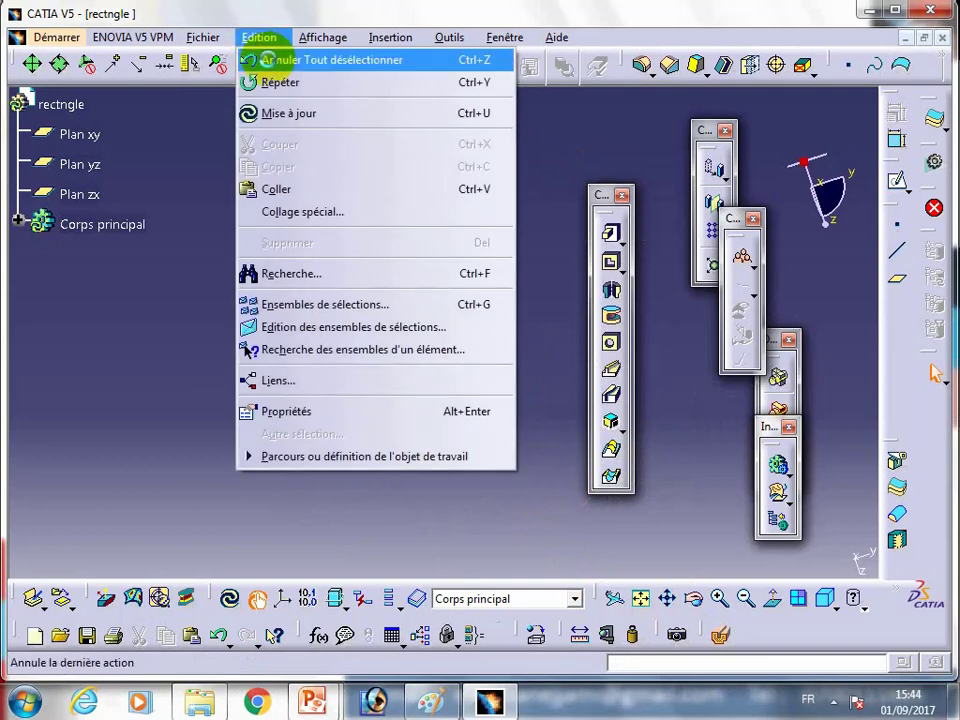
Step: Undo the previous pocket and orbit the block to face its top
{"action": "left_click", "coordinate": [264, 60]}
{"action": "left_click", "coordinate": [258, 38]}
{"action": "left_click", "coordinate": [270, 60]}
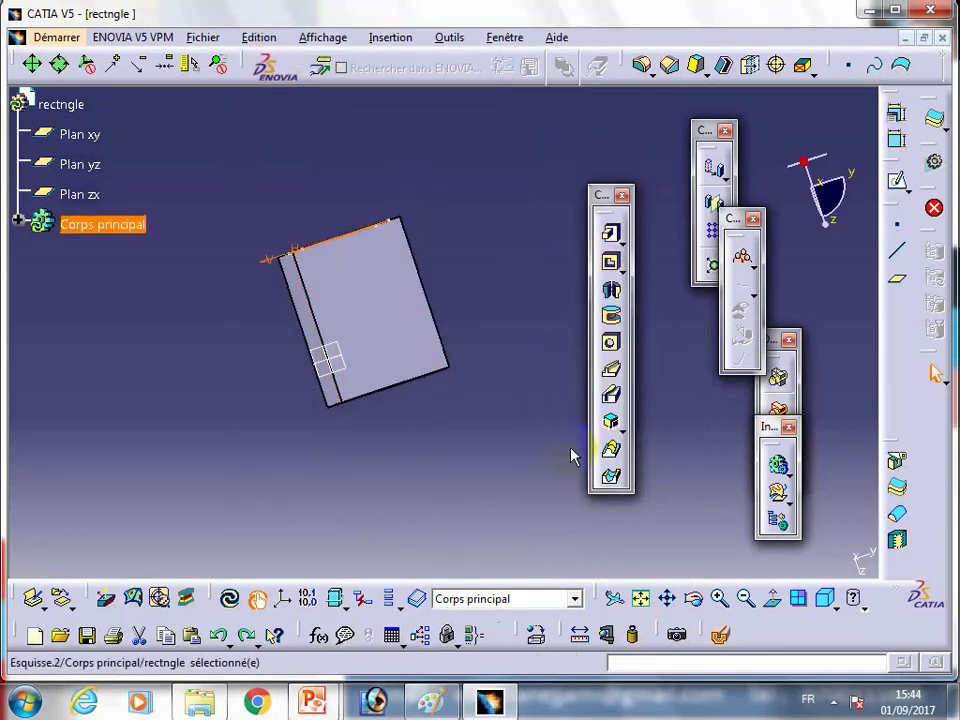
{"action": "left_click", "coordinate": [694, 598]}
{"action": "mouse_move", "coordinate": [514, 349]}
{"action": "left_mouse_down"}
{"action": "mouse_move", "coordinate": [398, 280]}
{"action": "mouse_move", "coordinate": [396, 300]}
{"action": "left_mouse_up"}
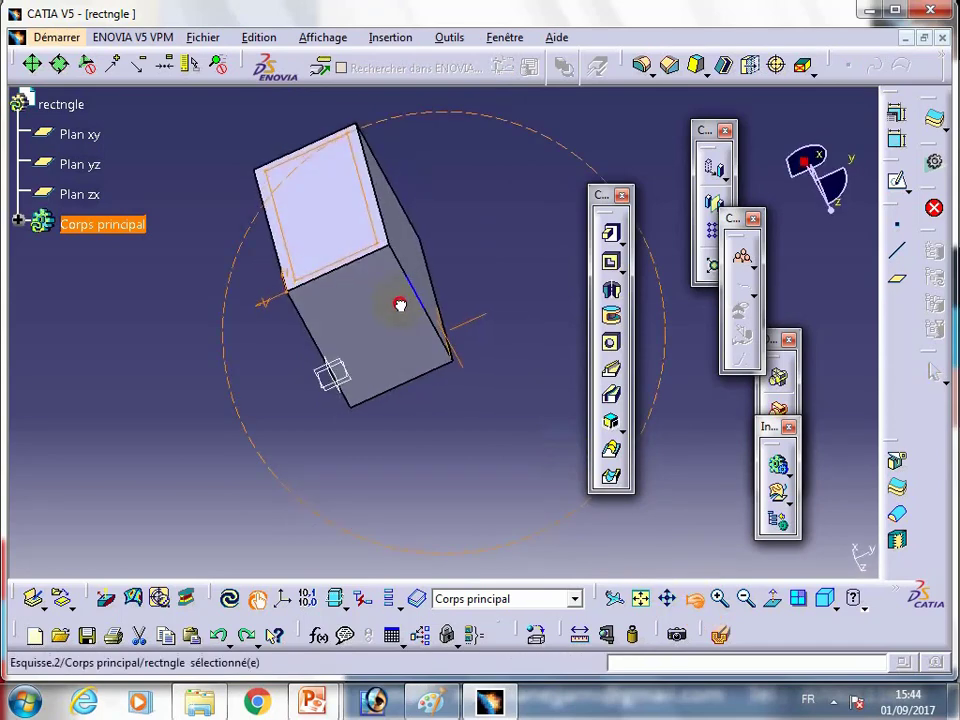
Step: Create a new pocket limited Jusqu'au dernier, then open the Edition menu
{"action": "left_click", "coordinate": [610, 261]}
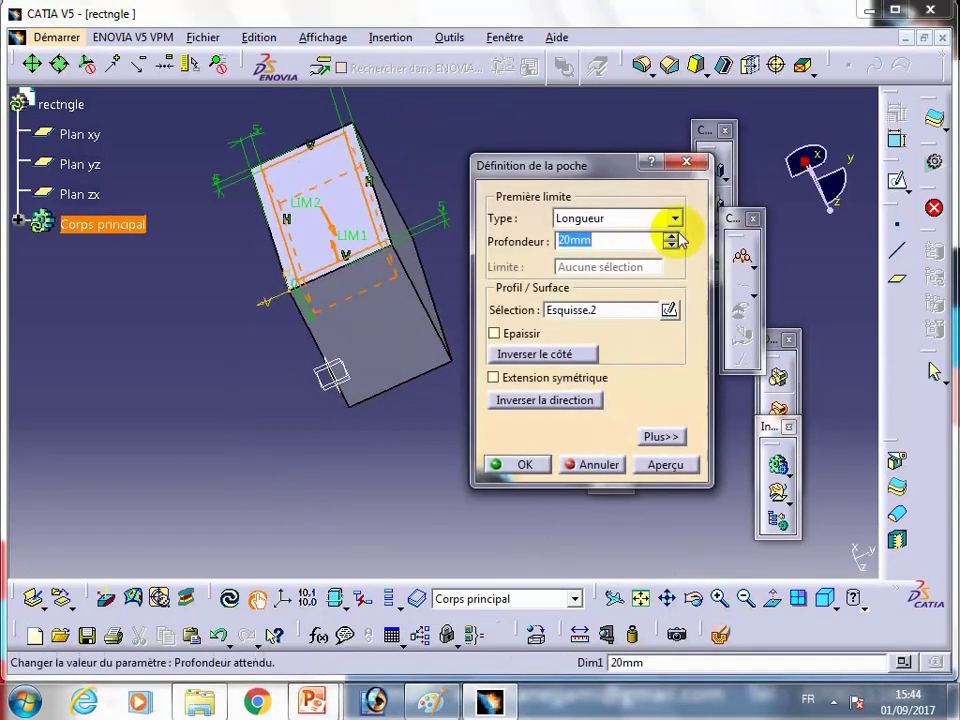
{"action": "left_click", "coordinate": [673, 219]}
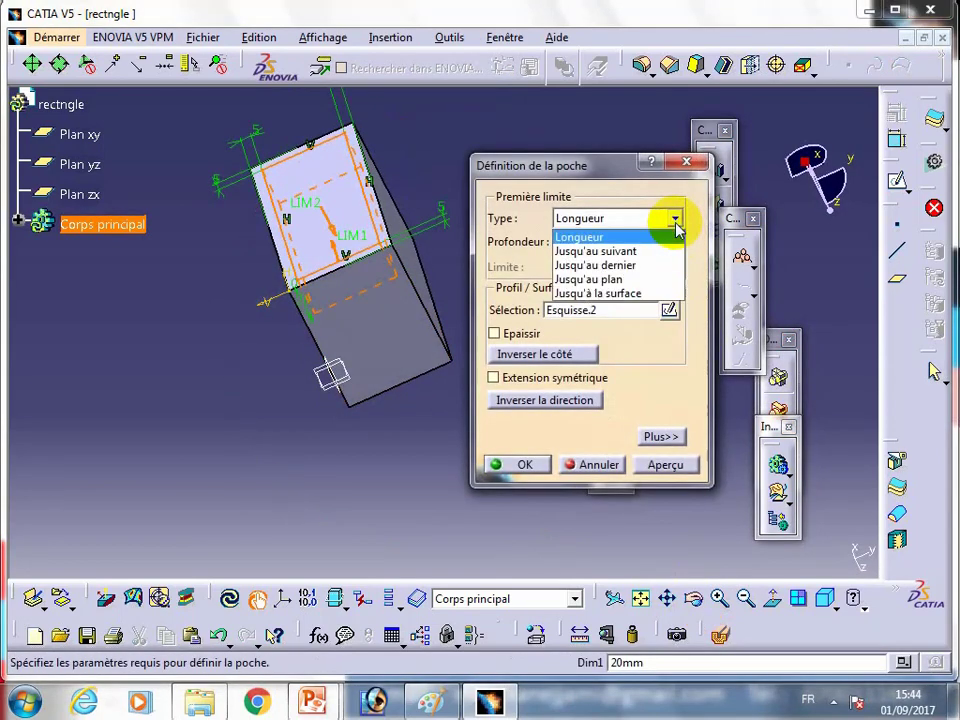
{"action": "left_click", "coordinate": [636, 265]}
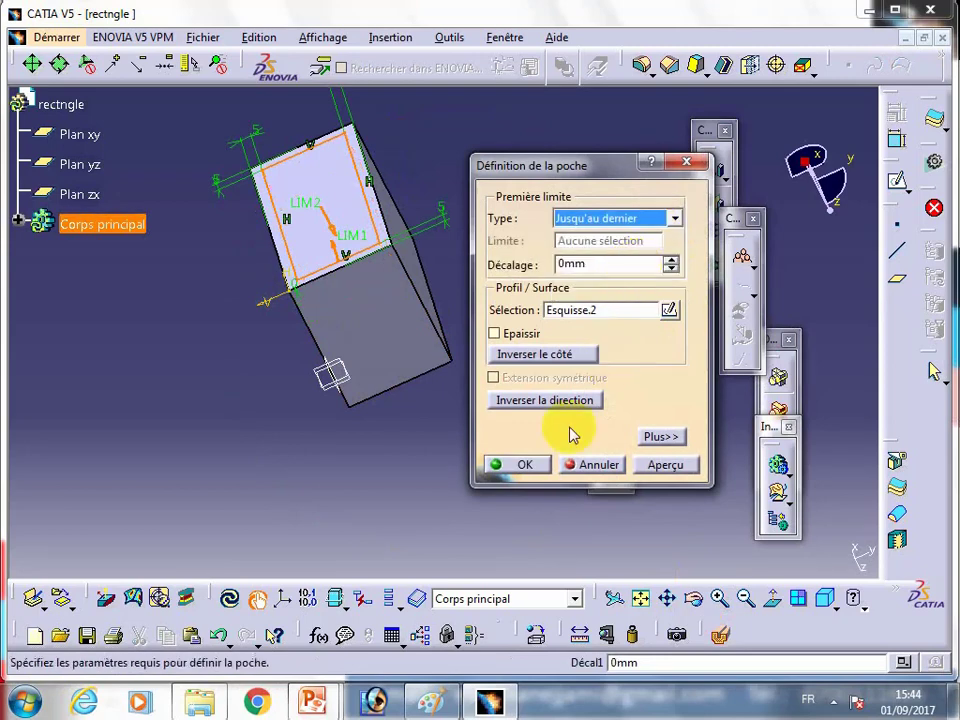
{"action": "left_click", "coordinate": [520, 464]}
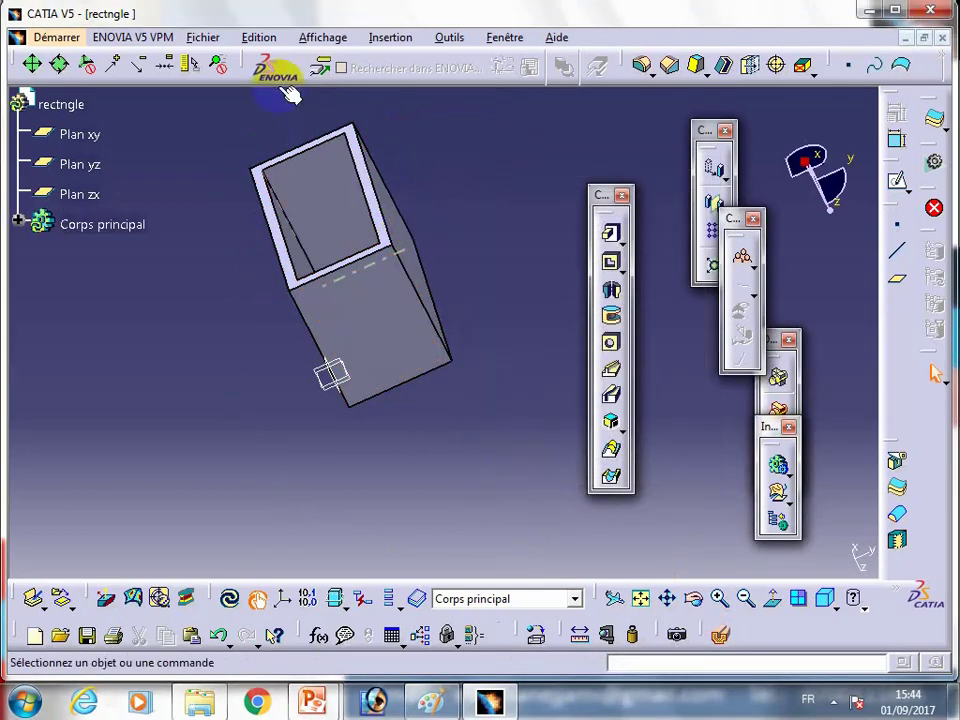
{"action": "left_click", "coordinate": [258, 38]}
Step: Undo the previous pocket and pick the plain Pocket tool
{"action": "left_click", "coordinate": [281, 62]}
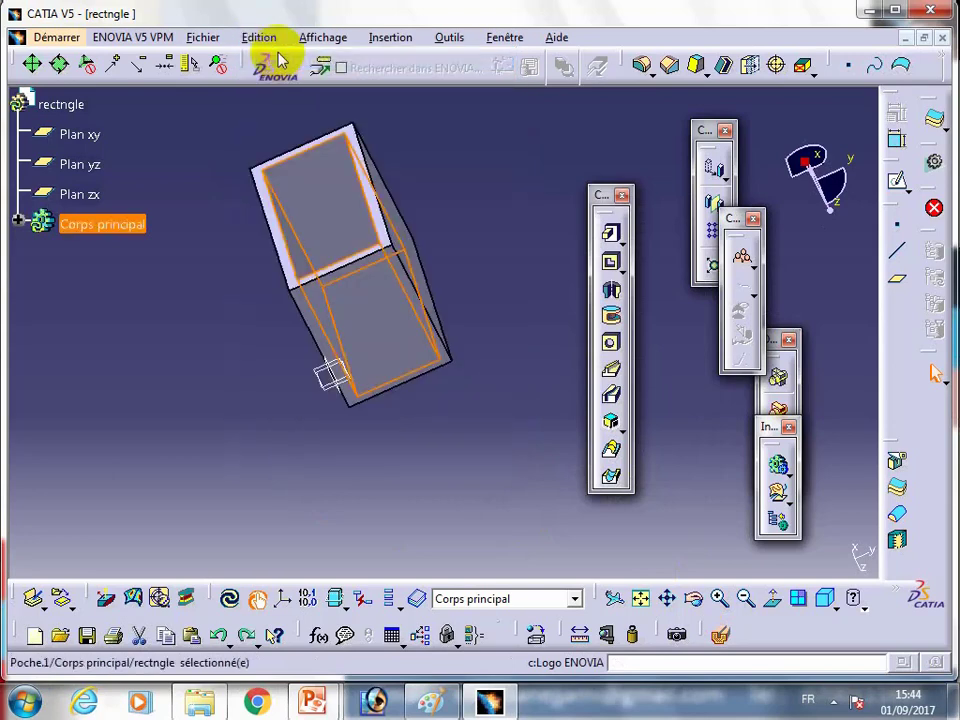
{"action": "left_click", "coordinate": [612, 260]}
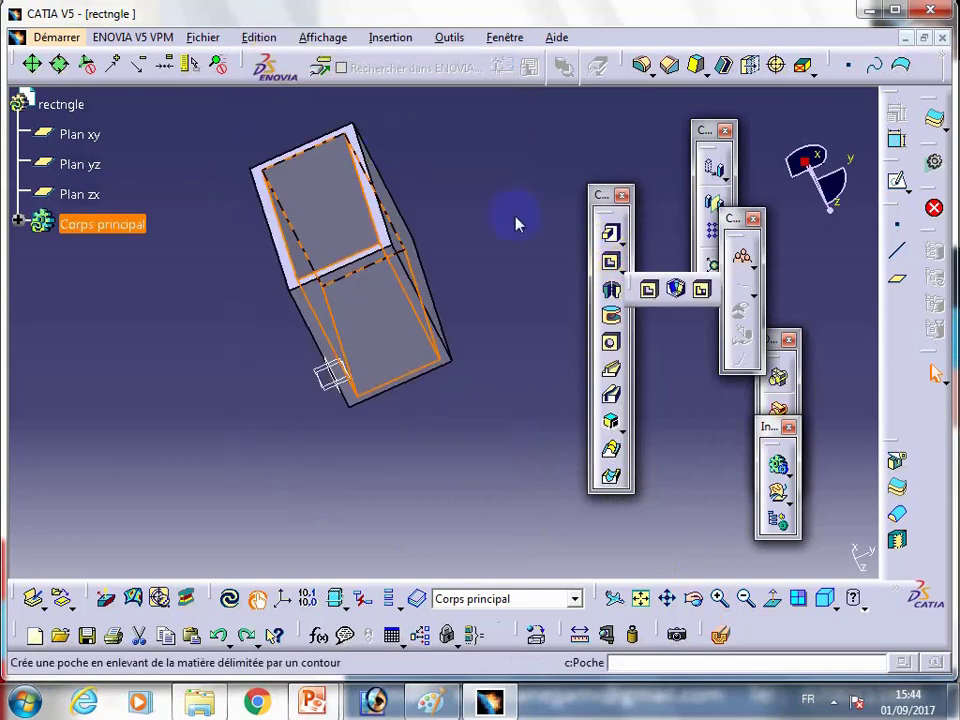
{"action": "left_click", "coordinate": [258, 37]}
{"action": "left_click", "coordinate": [266, 62]}
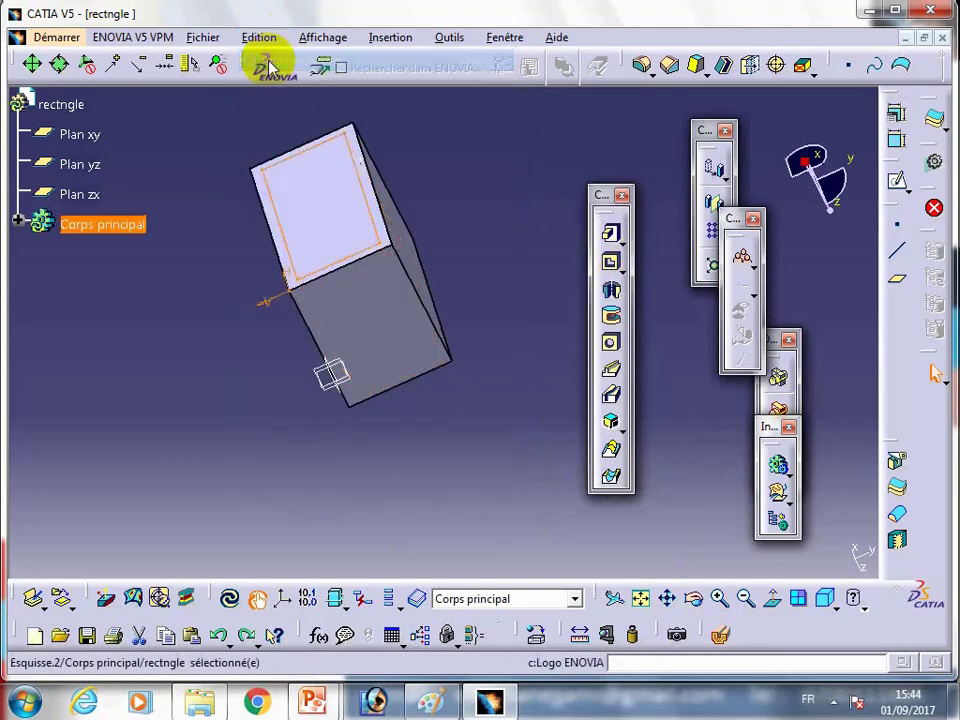
{"action": "left_click", "coordinate": [615, 260]}
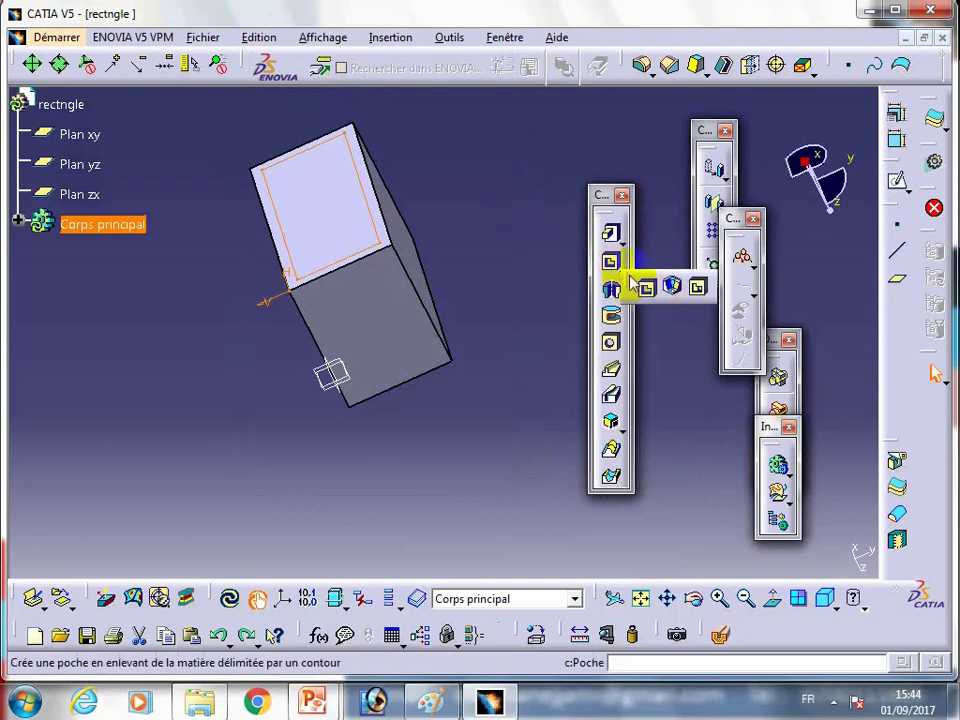
{"action": "left_click", "coordinate": [612, 262]}
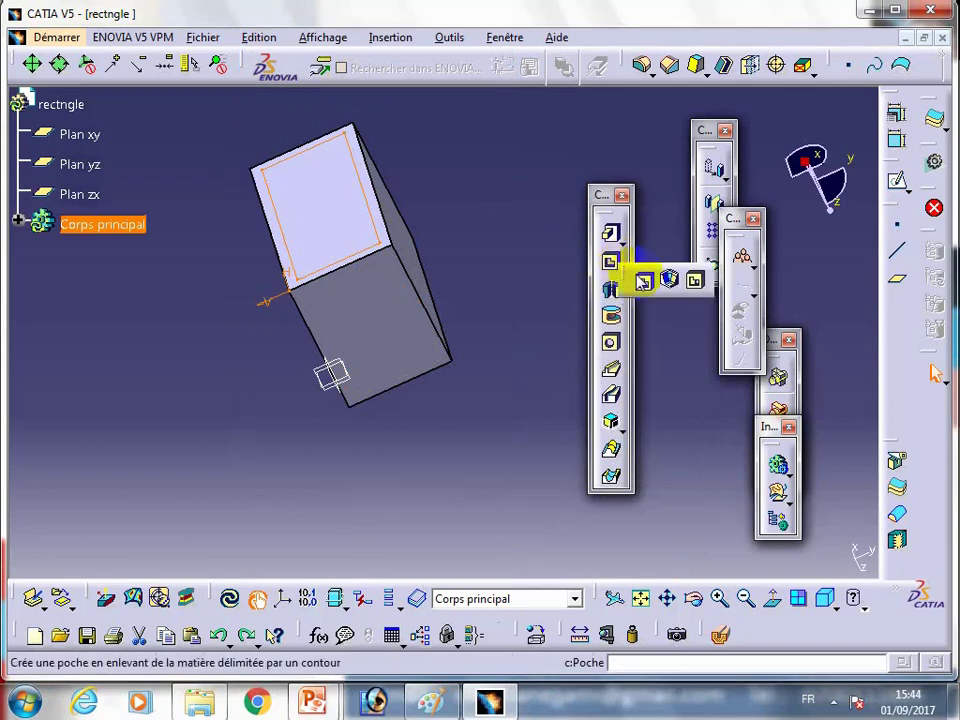
Step: Create the pocket limited Jusqu'à la surface at the block's bottom face
{"action": "left_click", "coordinate": [643, 281]}
{"action": "left_click", "coordinate": [672, 221]}
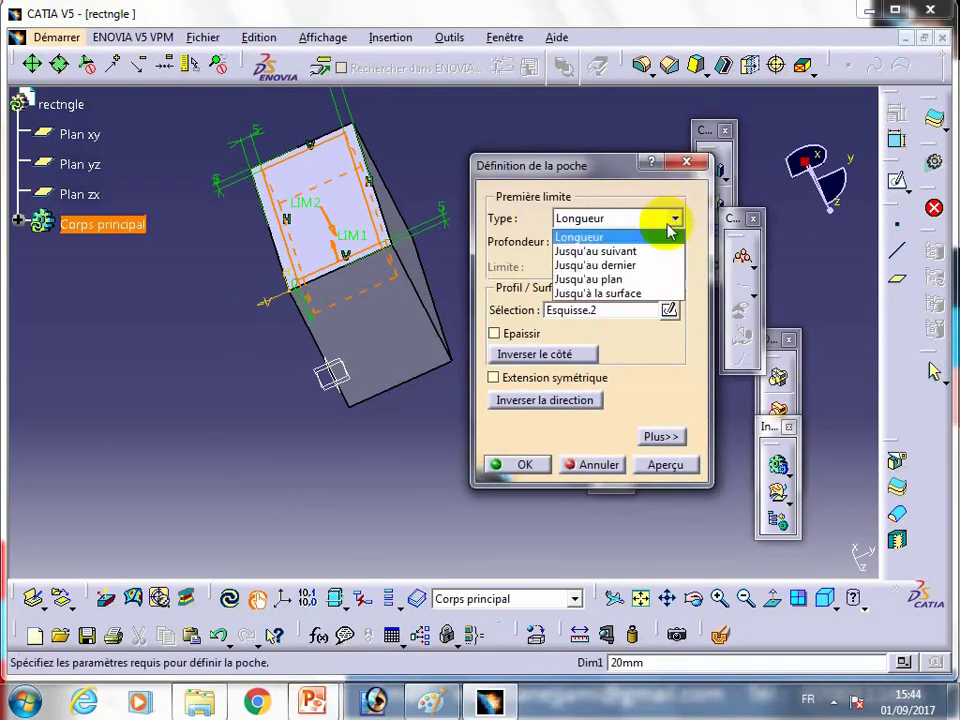
{"action": "left_click", "coordinate": [638, 293]}
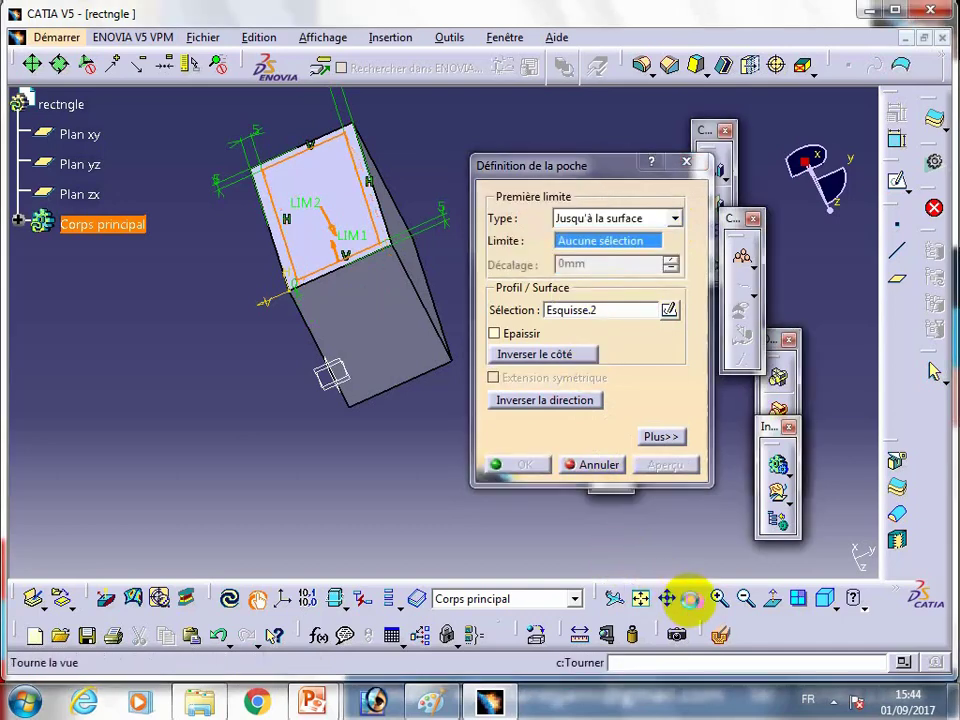
{"action": "left_click", "coordinate": [693, 598]}
{"action": "mouse_move", "coordinate": [381, 354]}
{"action": "left_mouse_down"}
{"action": "mouse_move", "coordinate": [298, 236]}
{"action": "mouse_move", "coordinate": [473, 408]}
{"action": "left_mouse_up"}
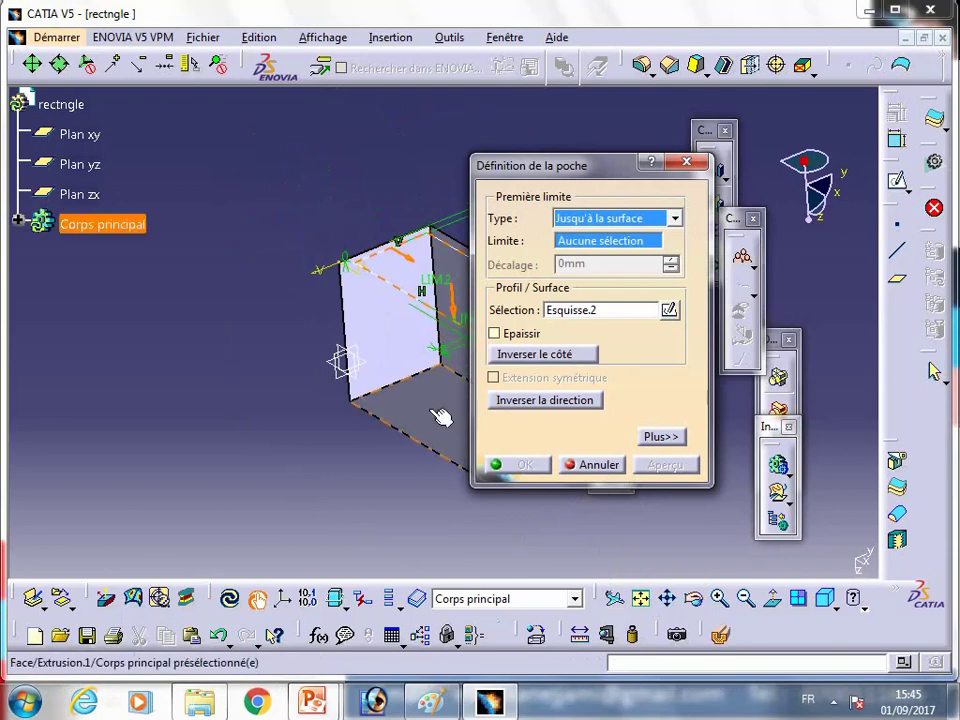
{"action": "left_click", "coordinate": [438, 414]}
{"action": "left_click", "coordinate": [538, 474]}
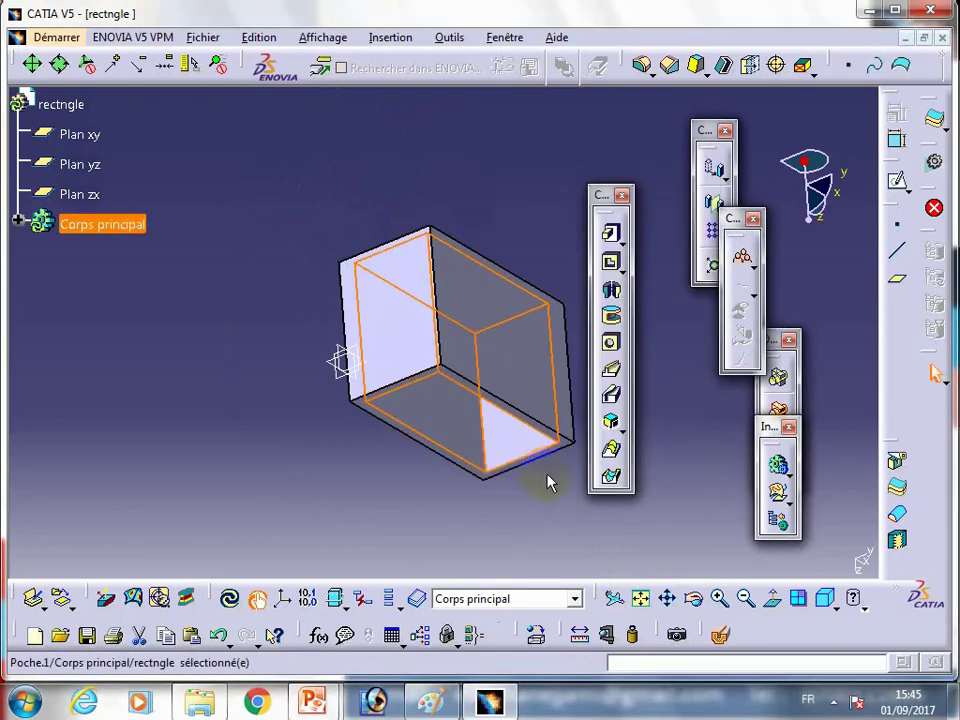
{"action": "mouse_move", "coordinate": [551, 480]}
{"action": "middle_mouse_down"}
{"action": "mouse_move", "coordinate": [454, 311]}
{"action": "mouse_move", "coordinate": [458, 407]}
{"action": "mouse_move", "coordinate": [500, 565]}
{"action": "middle_mouse_up"}
{"action": "left_click", "coordinate": [694, 598]}
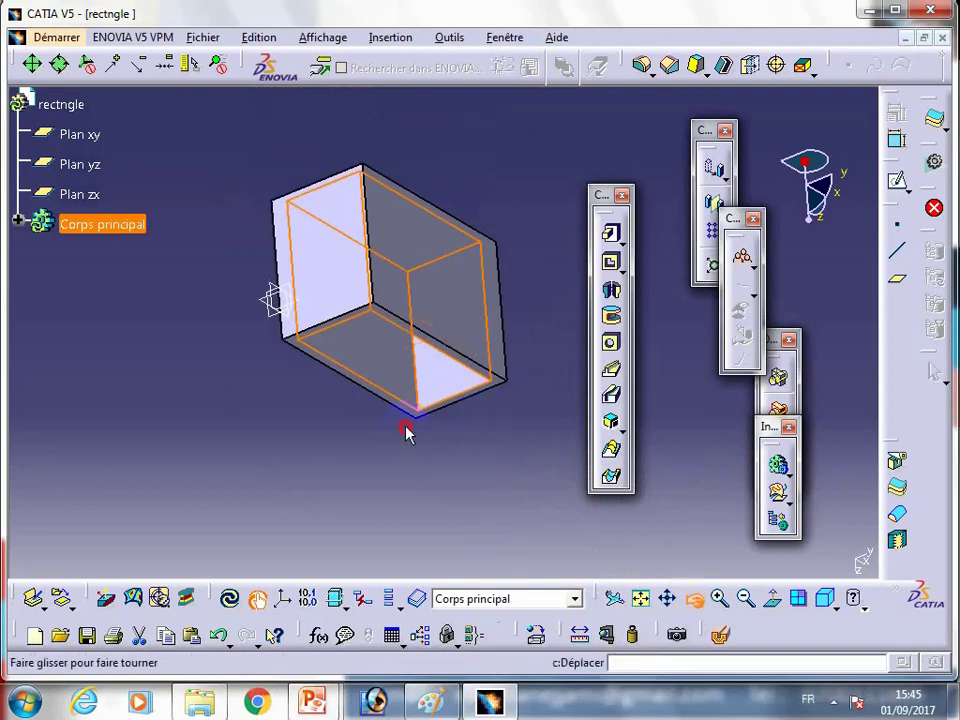
{"action": "mouse_move", "coordinate": [405, 424]}
{"action": "left_mouse_down"}
{"action": "mouse_move", "coordinate": [418, 139]}
{"action": "mouse_move", "coordinate": [436, 292]}
{"action": "mouse_move", "coordinate": [531, 409]}
{"action": "mouse_move", "coordinate": [394, 354]}
{"action": "mouse_move", "coordinate": [600, 476]}
{"action": "mouse_move", "coordinate": [692, 460]}
{"action": "mouse_move", "coordinate": [703, 476]}
{"action": "mouse_move", "coordinate": [523, 534]}
{"action": "mouse_move", "coordinate": [448, 499]}
{"action": "mouse_move", "coordinate": [485, 441]}
{"action": "mouse_move", "coordinate": [679, 480]}
{"action": "left_mouse_up"}
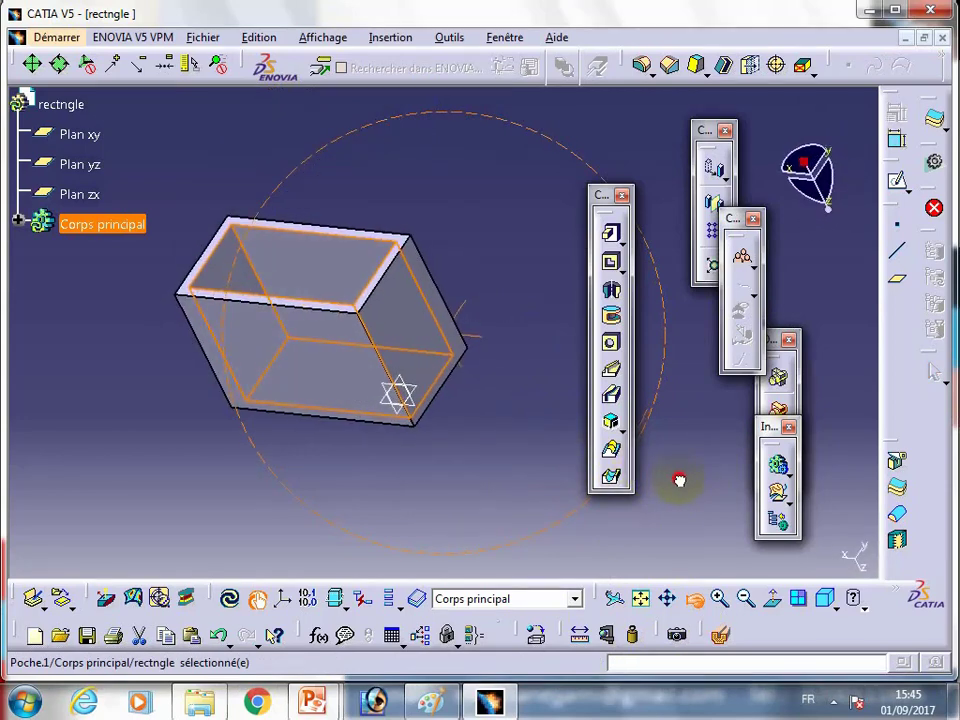
{"action": "left_click", "coordinate": [705, 607]}
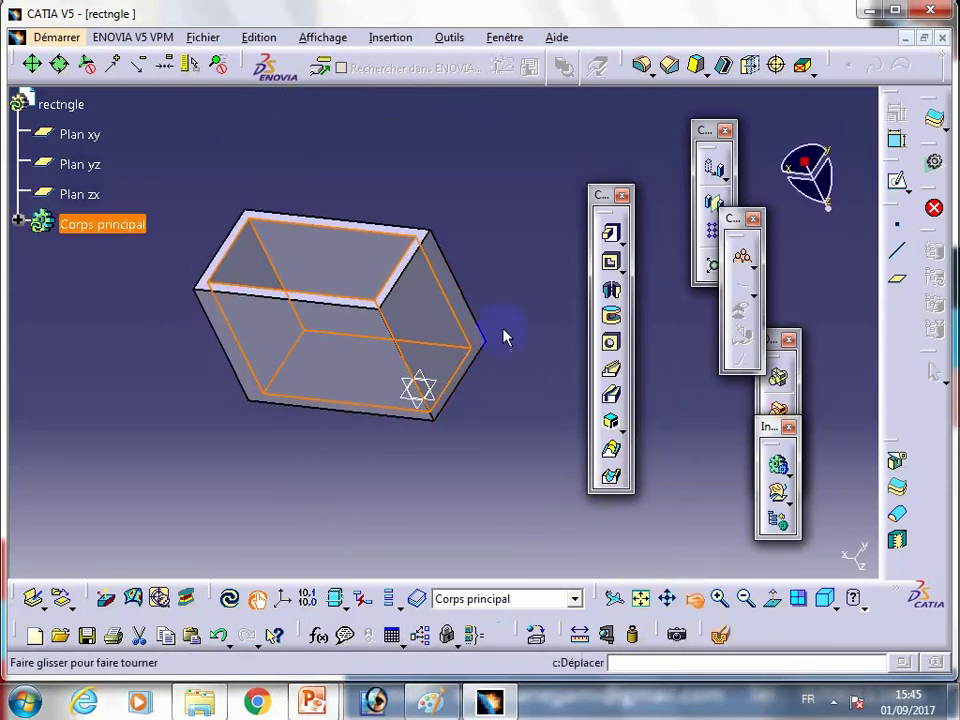
{"action": "mouse_move", "coordinate": [506, 334]}
{"action": "left_mouse_down"}
{"action": "mouse_move", "coordinate": [561, 386]}
{"action": "mouse_move", "coordinate": [561, 463]}
{"action": "mouse_move", "coordinate": [526, 368]}
{"action": "mouse_move", "coordinate": [553, 354]}
{"action": "mouse_move", "coordinate": [525, 394]}
{"action": "mouse_move", "coordinate": [530, 450]}
{"action": "mouse_move", "coordinate": [504, 452]}
{"action": "mouse_move", "coordinate": [557, 392]}
{"action": "mouse_move", "coordinate": [550, 345]}
{"action": "mouse_move", "coordinate": [568, 342]}
{"action": "left_mouse_up"}
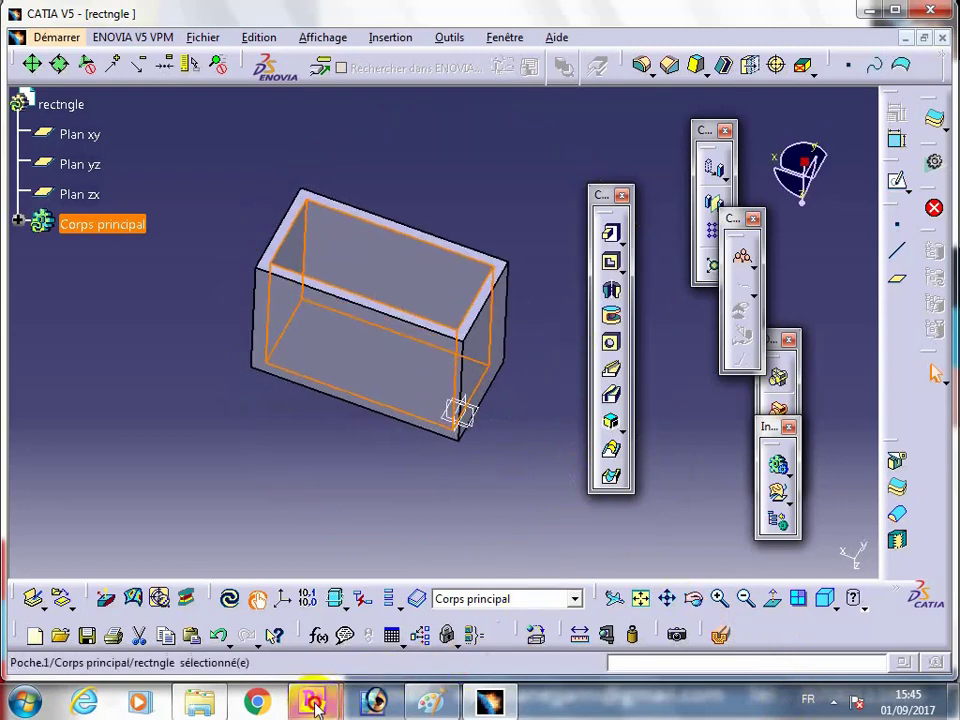
Step: Bring PowerPoint forward, advance one slide, and exit the slideshow on slide 33
{"action": "mouse_move", "coordinate": [312, 702]}
{"action": "left_click", "coordinate": [396, 561]}
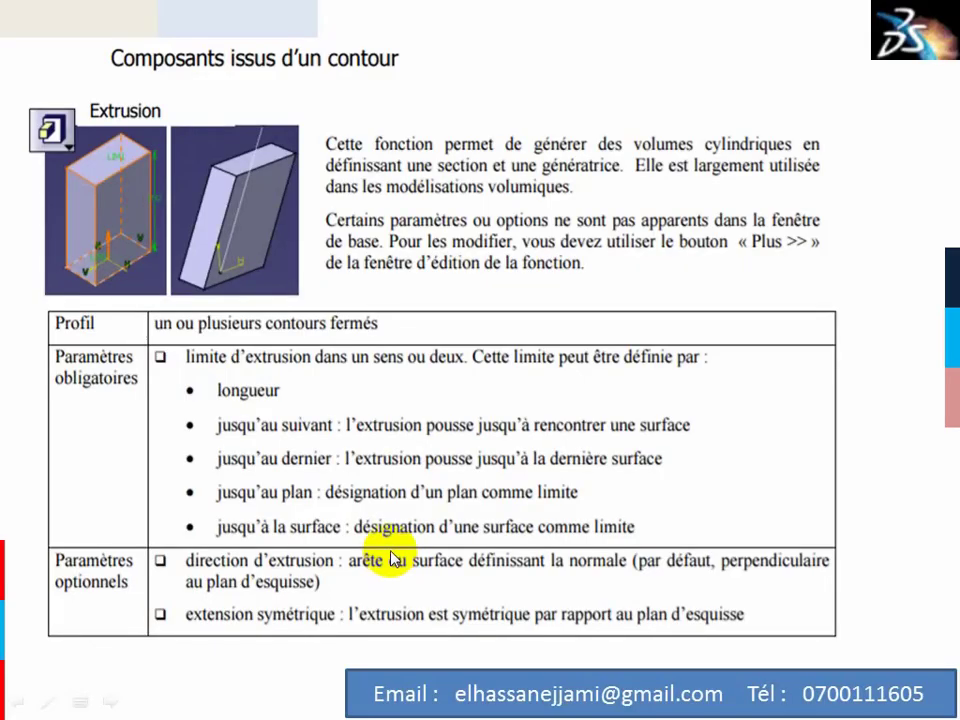
{"action": "left_click", "coordinate": [374, 410]}
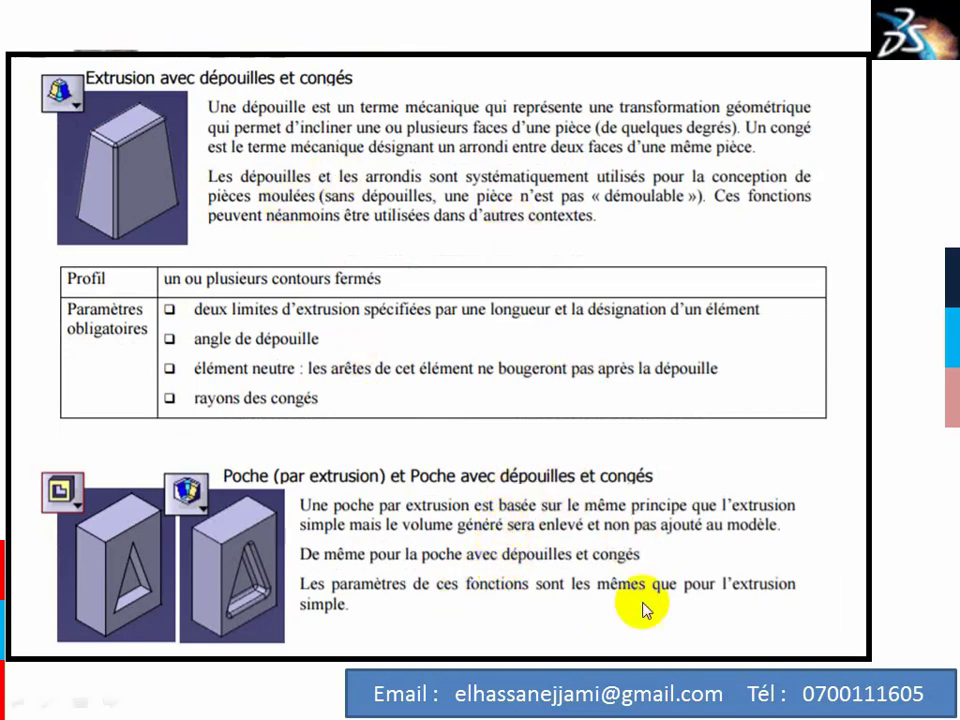
{"action": "key", "text": "Escape"}
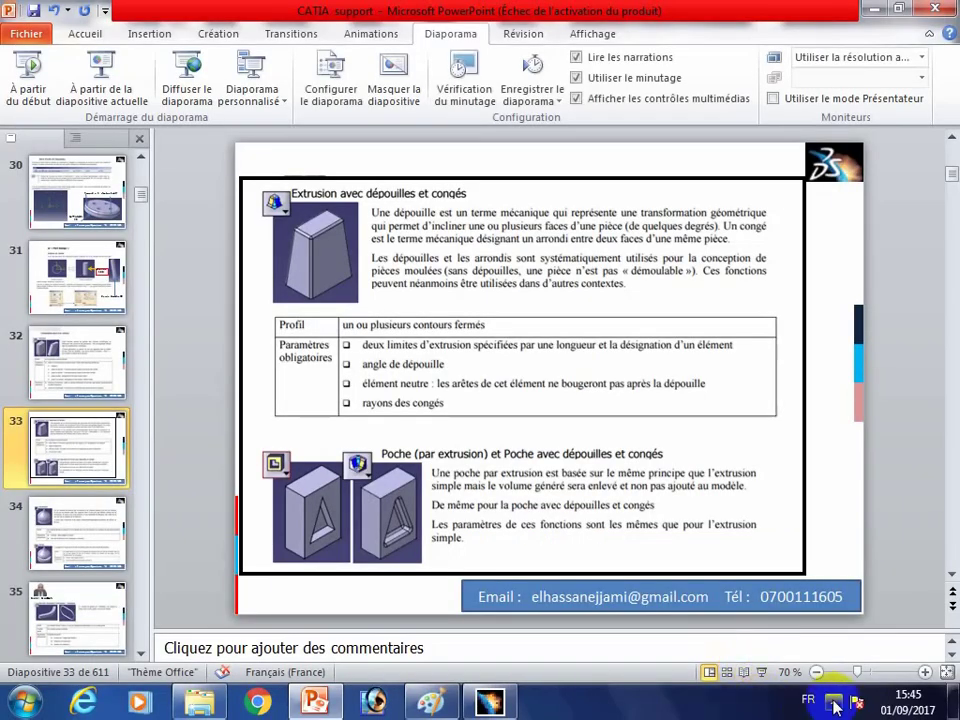